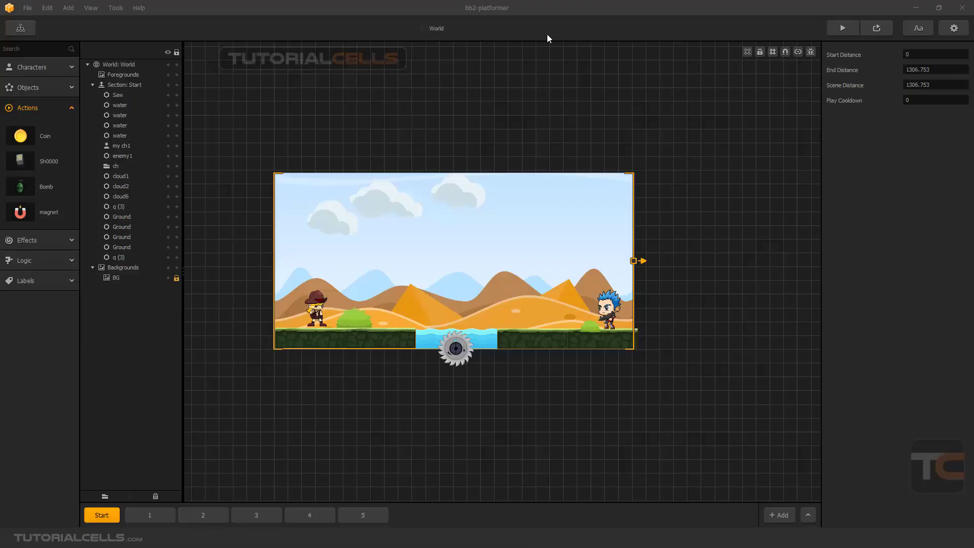
Step: Drag boxEmpty.png from the objects folder in File Explorer into the Buildbox level
scroll(480, 109, up, 1)
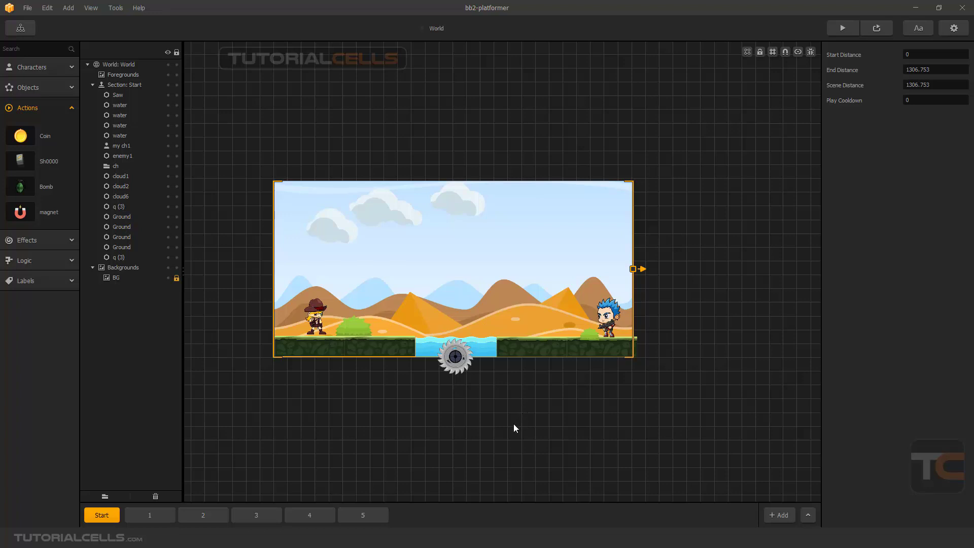
key(alt+Tab)
click(593, 344)
drag(593, 344, 389, 379)
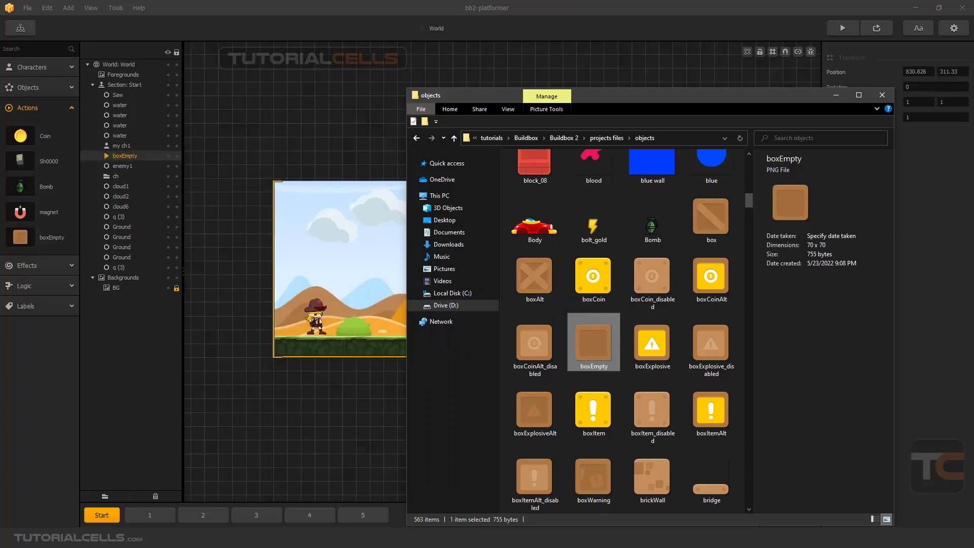
Step: Move the new crate up into the sky and enemy1 left onto the dunes
click(835, 95)
drag(503, 270, 477, 264)
drag(610, 308, 396, 308)
Step: Give enemy1 a horizontal Linear Velocity of 1 and shift it slightly left
scroll(453, 310, up, 3)
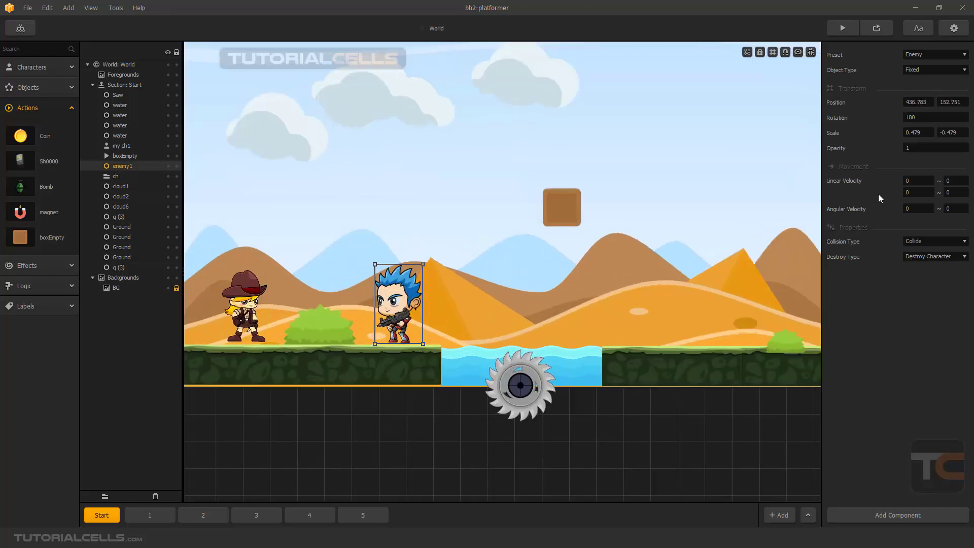
click(912, 181)
text(1)
key(Return)
click(953, 132)
drag(388, 306, 391, 309)
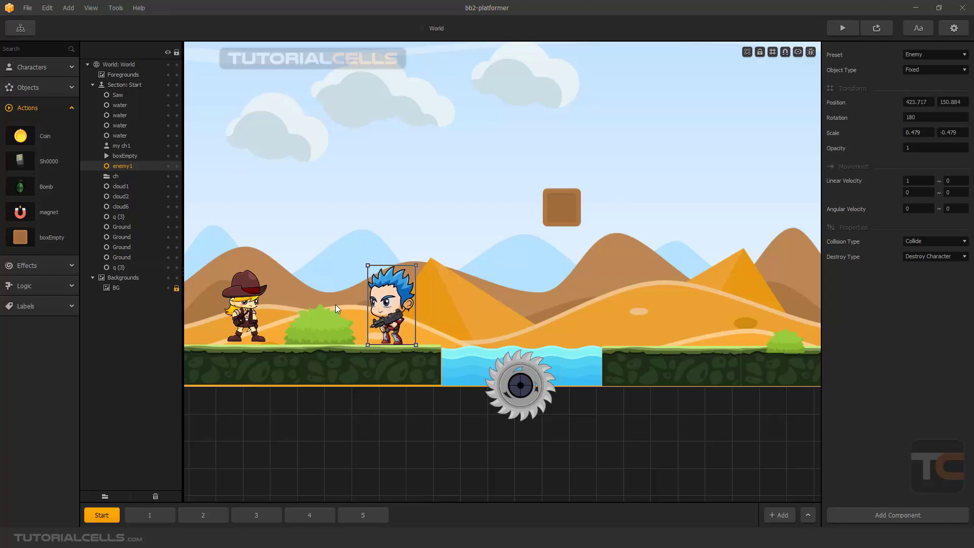
double_click(922, 181)
Step: Nudge enemy1 into place and bring the crate down to sit just above the bush
drag(406, 300, 389, 303)
drag(565, 211, 321, 291)
drag(380, 306, 416, 306)
drag(306, 300, 313, 306)
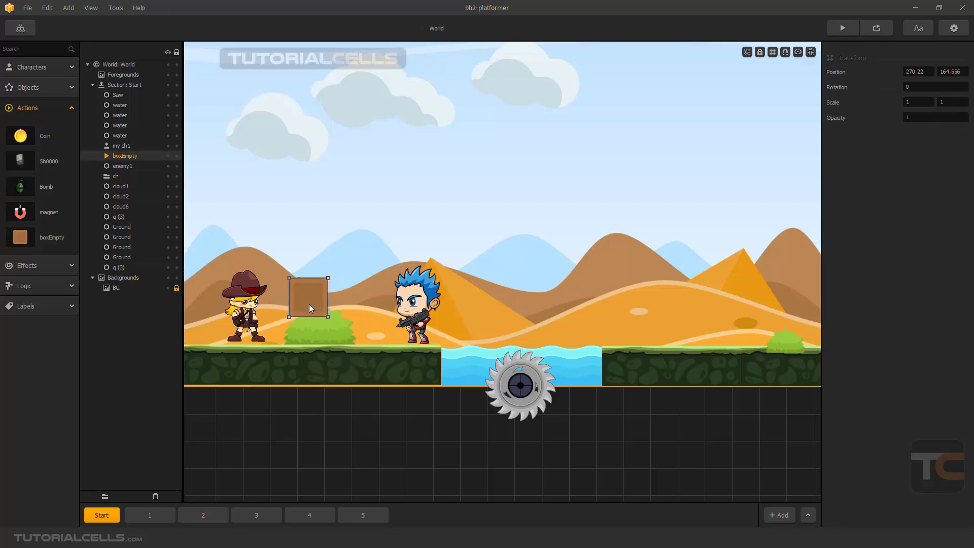
Step: Set the boxEmpty action's type to Strike and shift the cowgirl slightly left
click(62, 234)
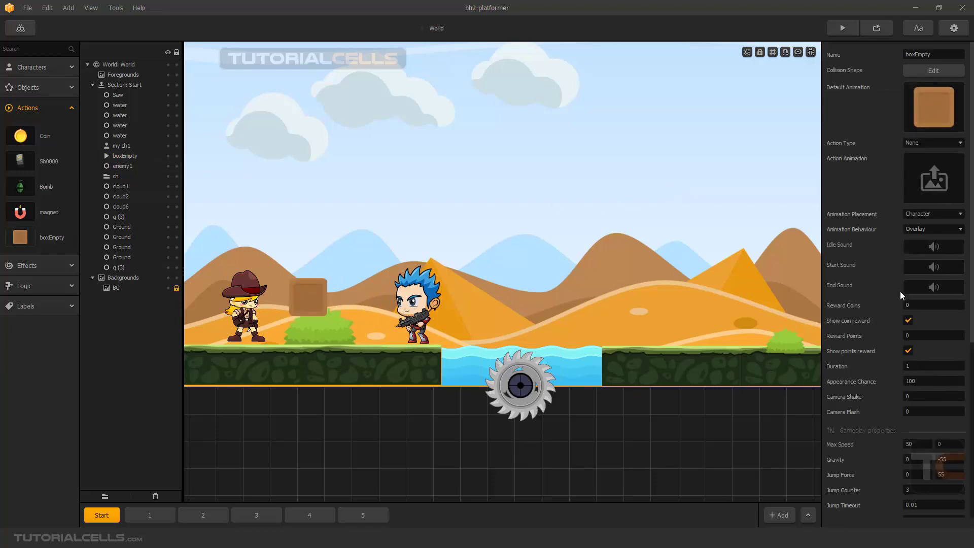
click(921, 143)
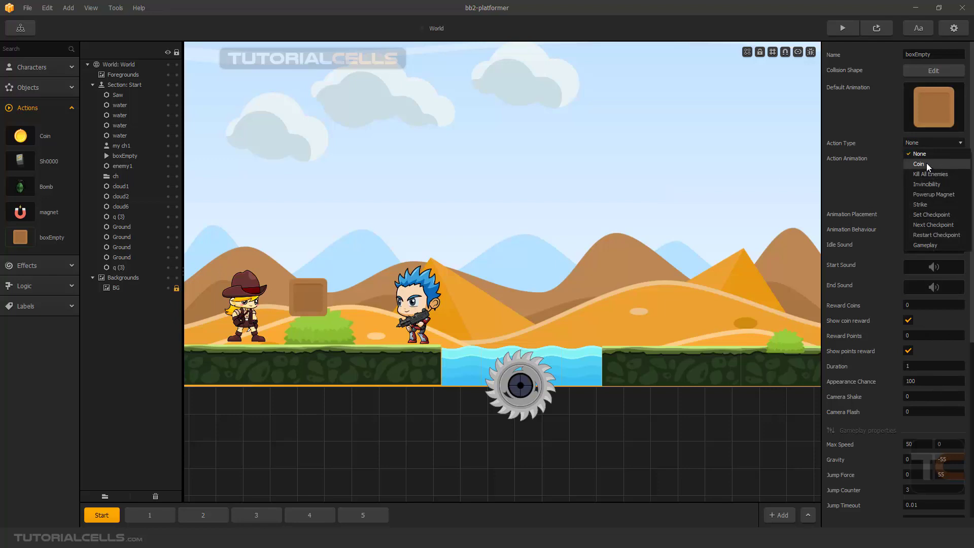
click(922, 204)
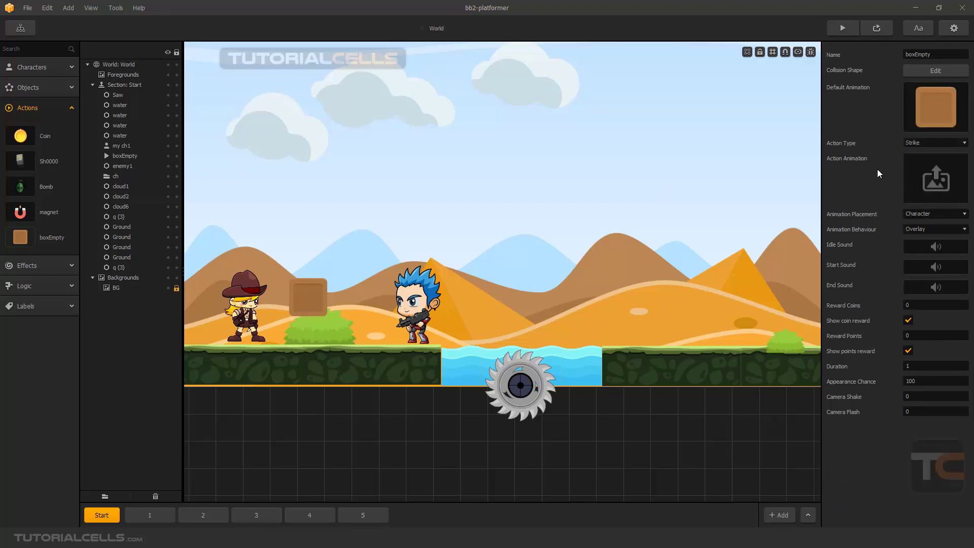
mouse_move(252, 310)
mouse_down()
mouse_move(411, 314)
mouse_move(217, 259)
mouse_move(239, 306)
mouse_up()
Step: Save the bb2-platformer project and play-test the level in Preview, then close it
scroll(373, 312, down, 2)
scroll(424, 257, up, 2)
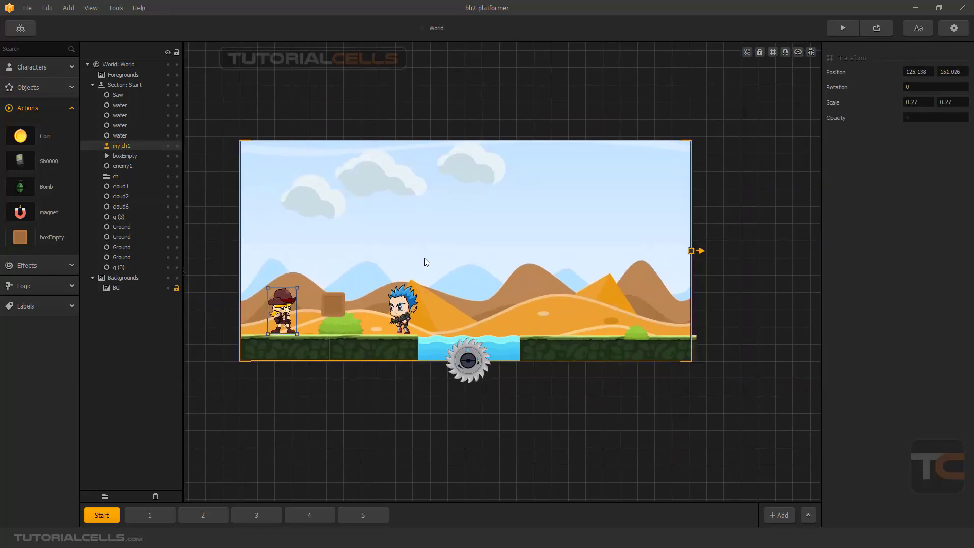
key(ctrl+s)
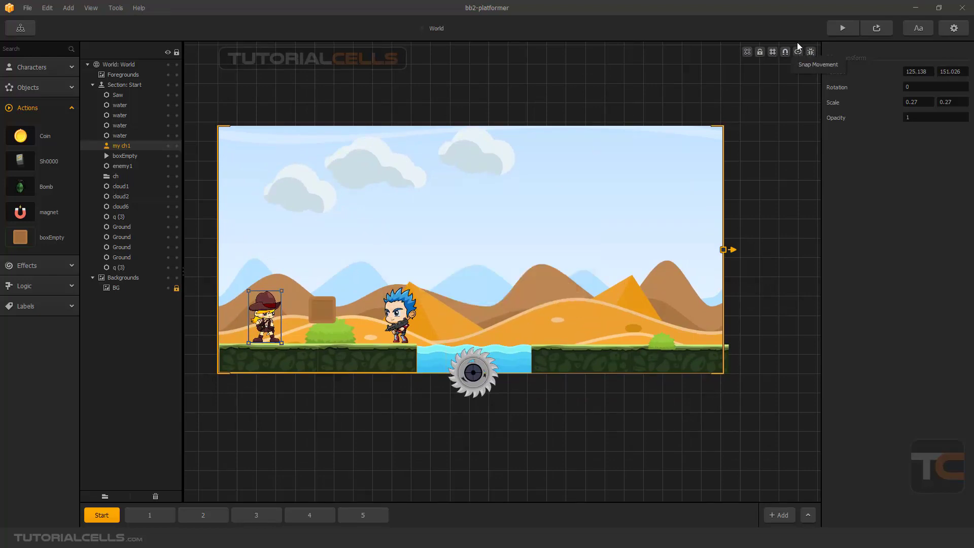
click(875, 23)
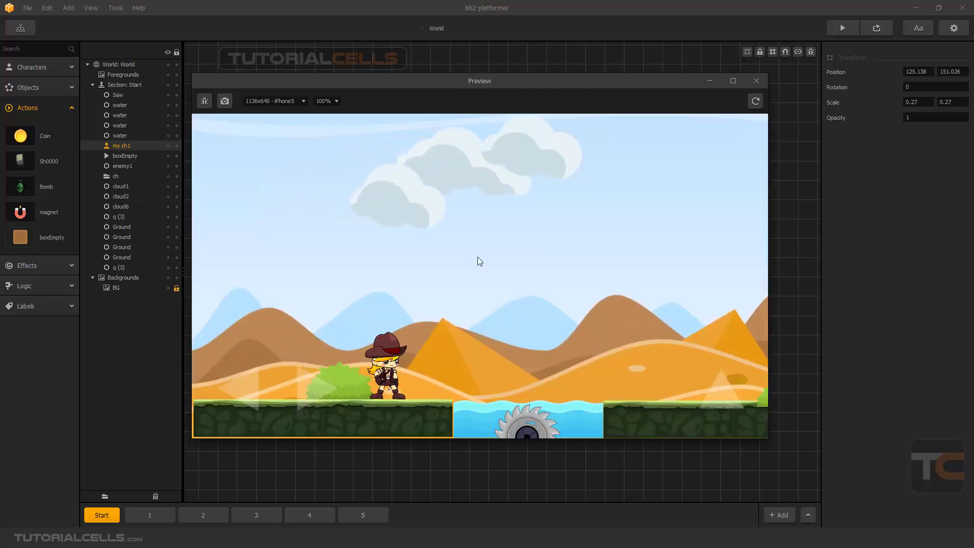
click(755, 81)
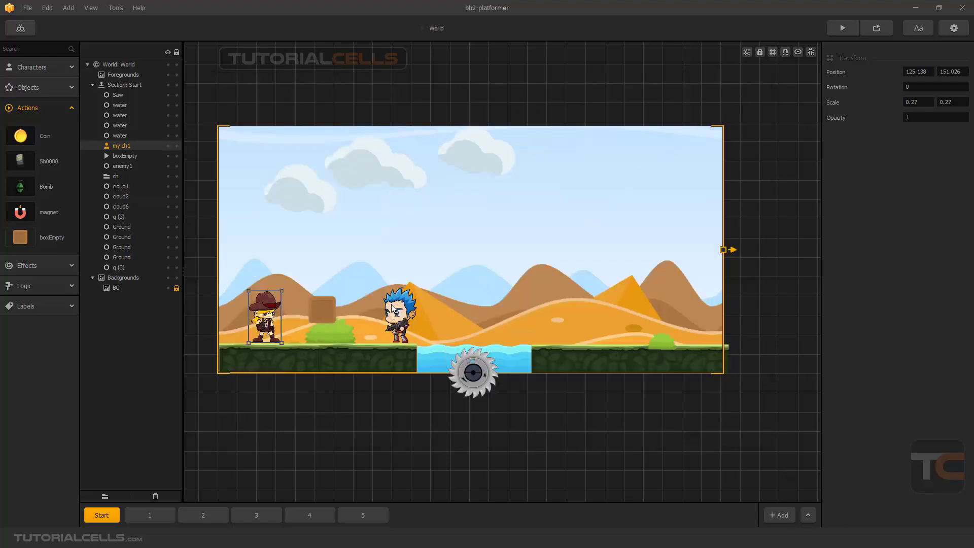
Step: Raise the boxEmpty crate slightly above the bush and put the cowgirl at the ground's left end
click(320, 310)
scroll(319, 308, up, 2)
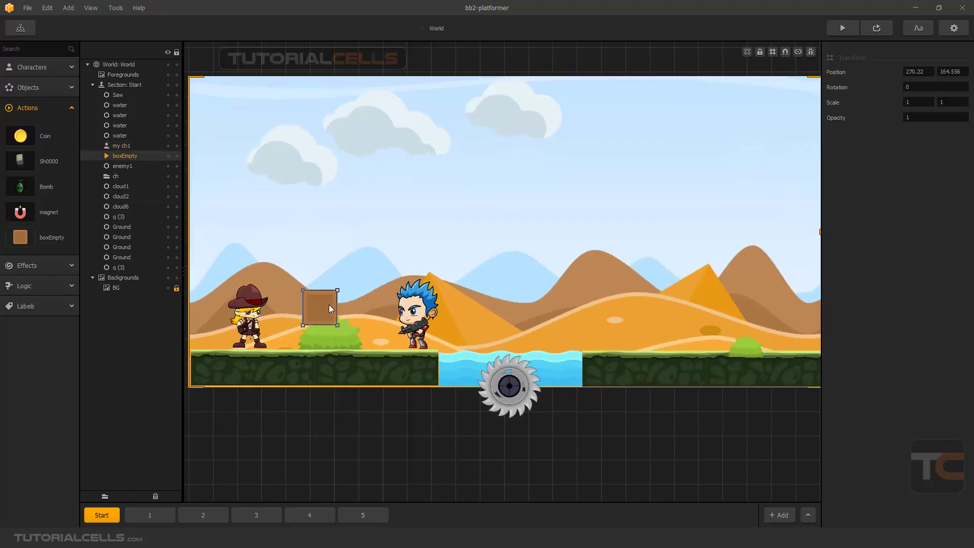
drag(358, 304, 360, 299)
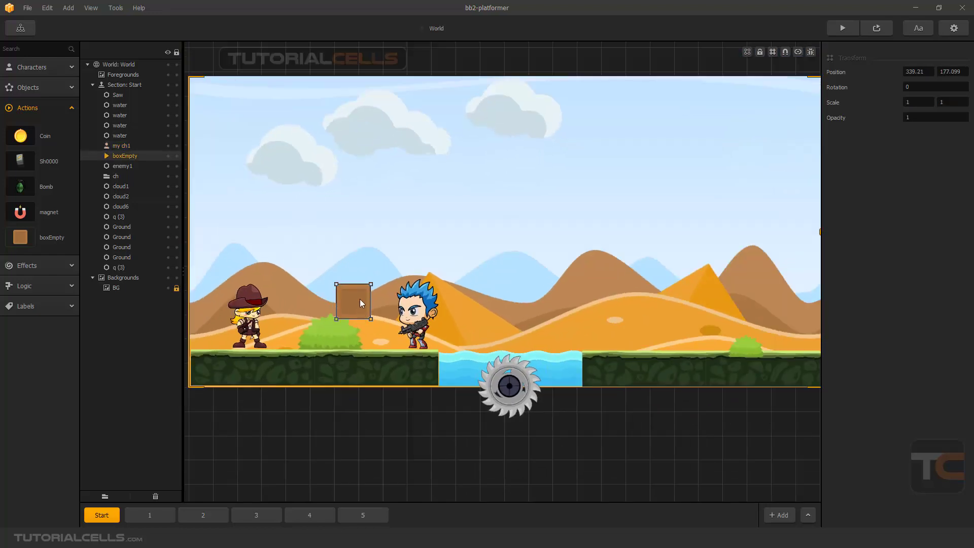
mouse_move(246, 335)
mouse_down()
mouse_move(341, 243)
mouse_move(402, 213)
mouse_move(407, 229)
mouse_move(413, 223)
mouse_move(289, 339)
mouse_move(270, 337)
mouse_move(387, 228)
mouse_move(403, 234)
mouse_move(408, 311)
mouse_move(272, 311)
mouse_move(256, 334)
mouse_up()
scroll(404, 313, up, 2)
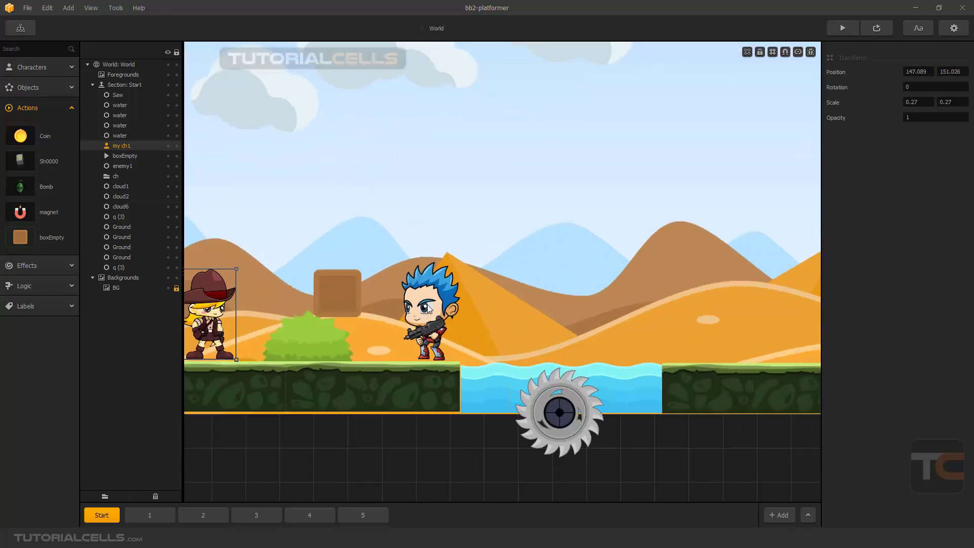
Step: Turn on the collision overlays and place the crate onto enemy1's head
click(427, 308)
click(810, 52)
scroll(454, 256, down, 1)
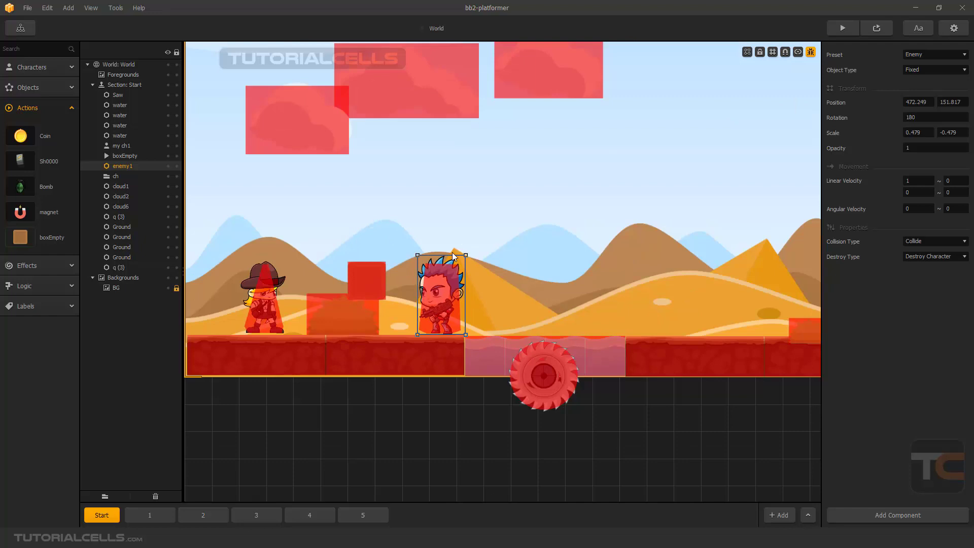
scroll(421, 300, up, 1)
drag(364, 285, 446, 223)
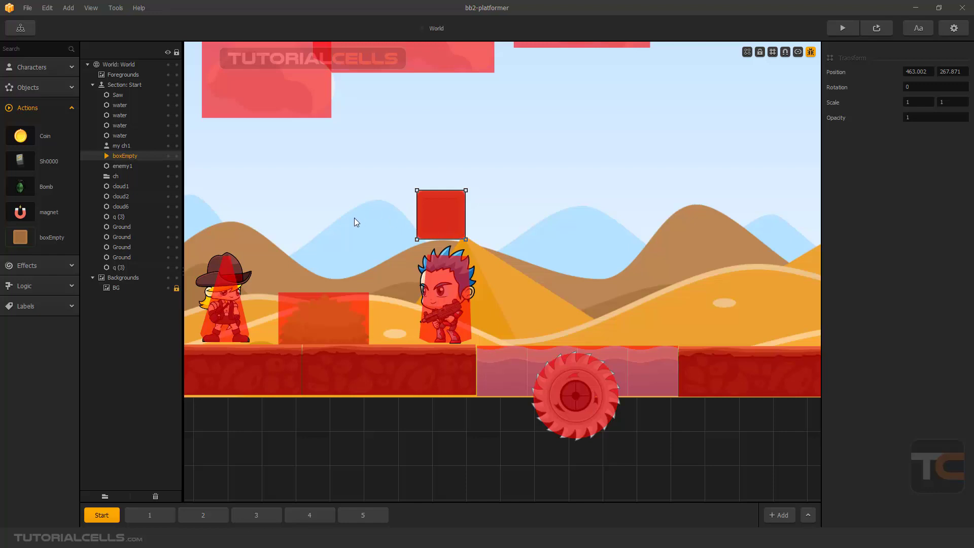
drag(428, 220, 443, 245)
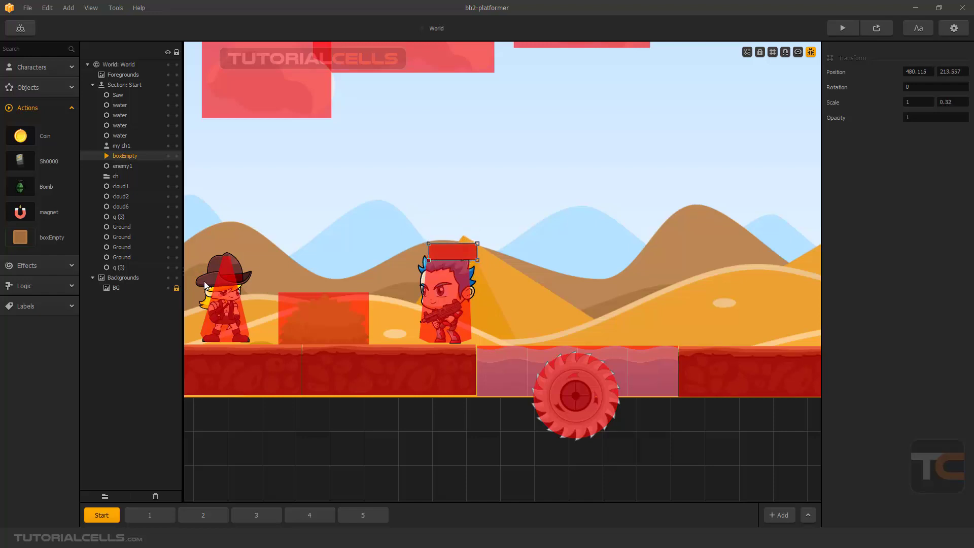
Step: Move the cowgirl onto the bush and recenter the crate strip over the enemy
drag(204, 285, 376, 255)
click(441, 254)
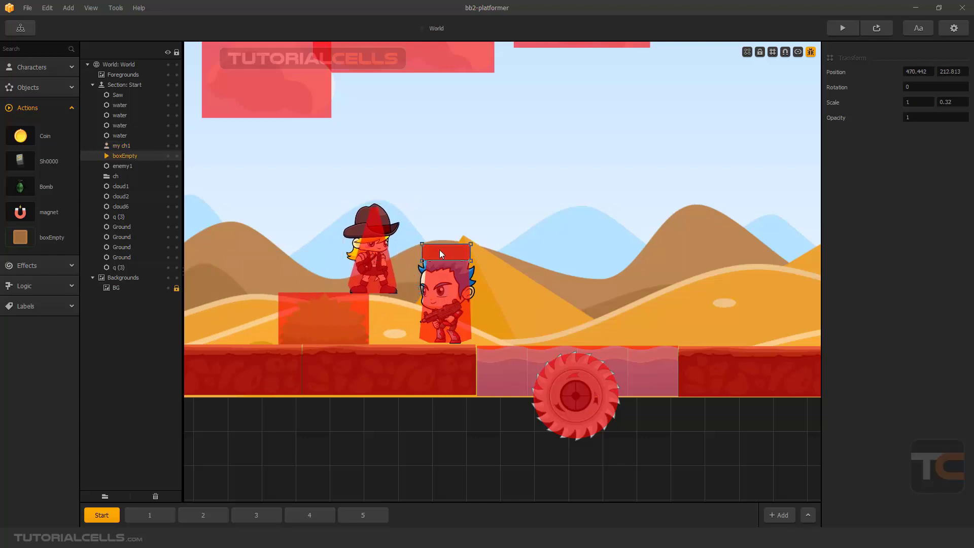
drag(439, 249, 319, 325)
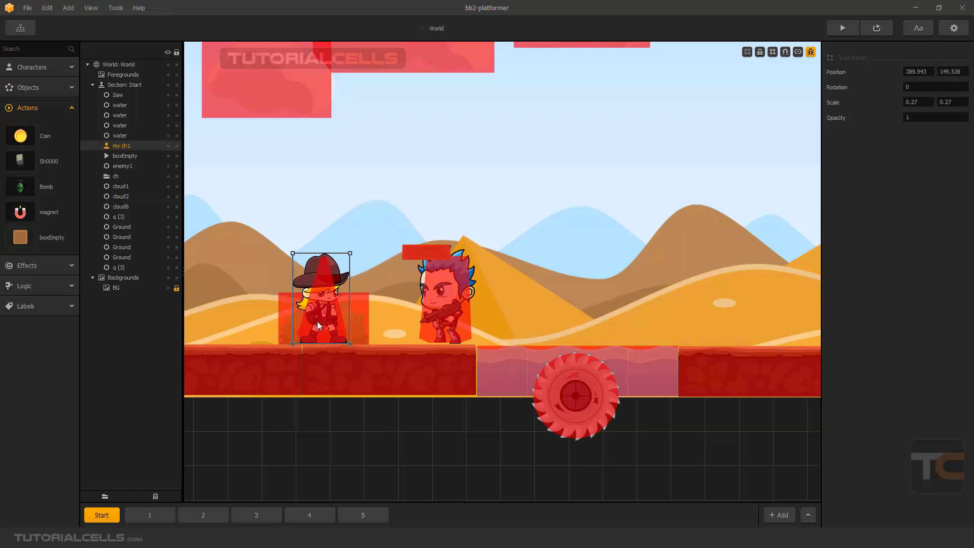
Step: Shift the strip right over enemy1's head and move the cowgirl back left
drag(415, 253, 439, 261)
drag(318, 319, 263, 327)
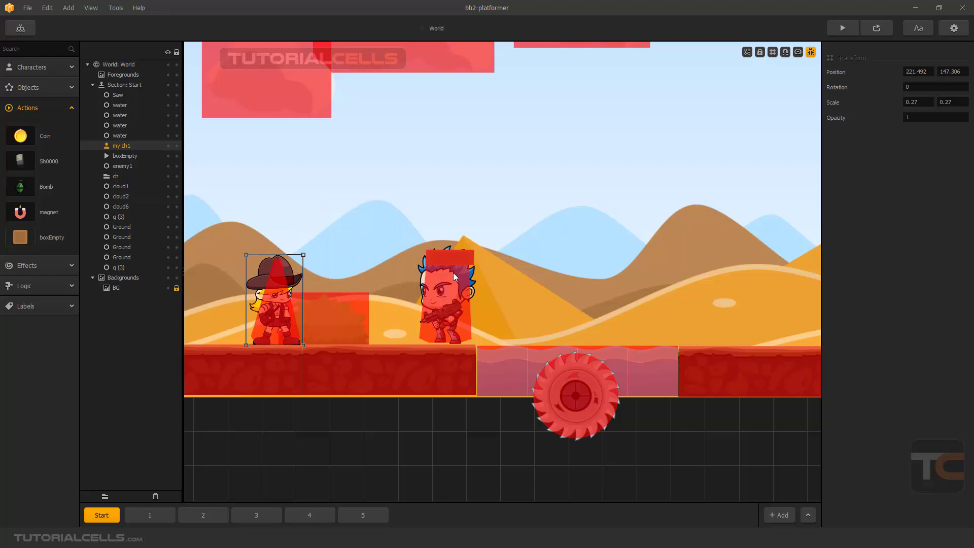
scroll(453, 264, up, 5)
Step: Raise the box just above enemy1's head, checking the cowgirl on it before returning her left
click(438, 257)
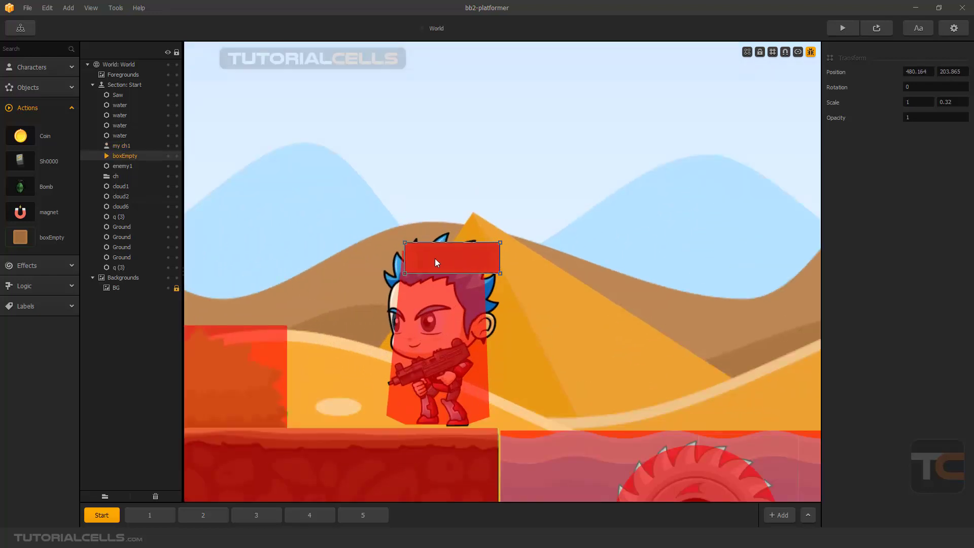
drag(437, 259, 437, 242)
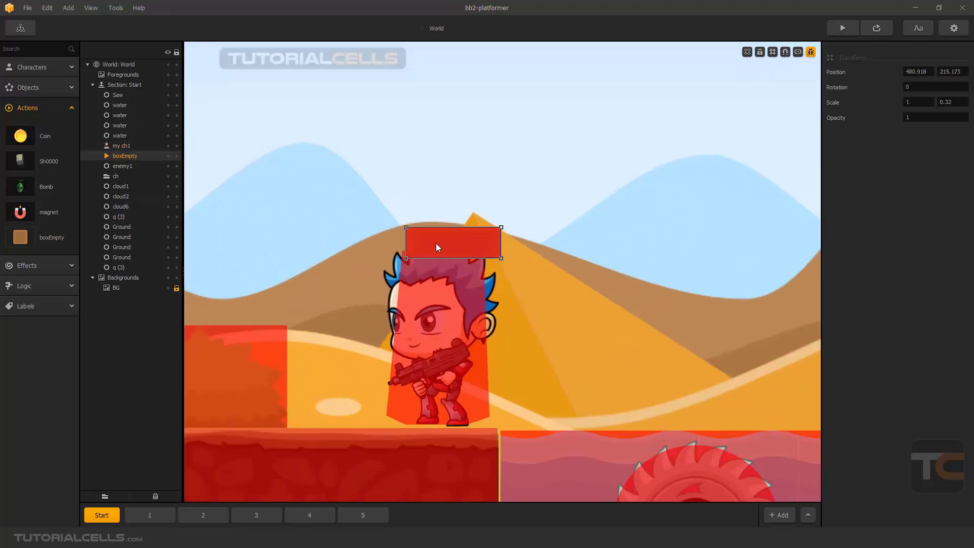
scroll(364, 300, down, 4)
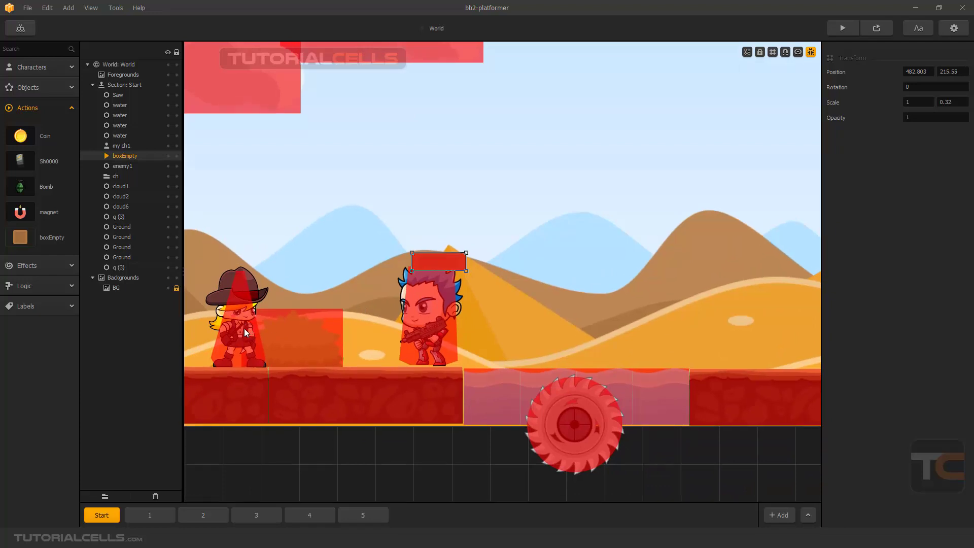
drag(245, 327, 431, 220)
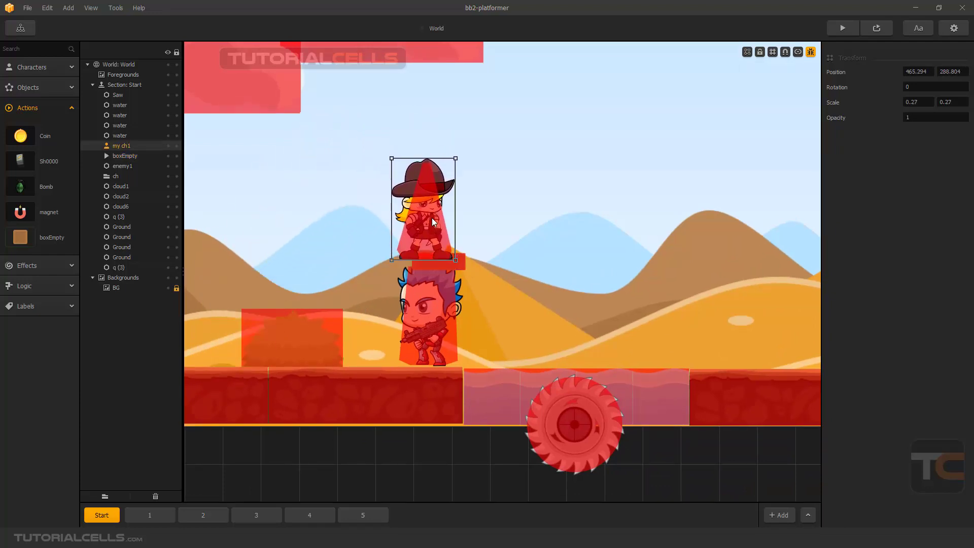
drag(436, 230, 243, 333)
scroll(245, 335, down, 5)
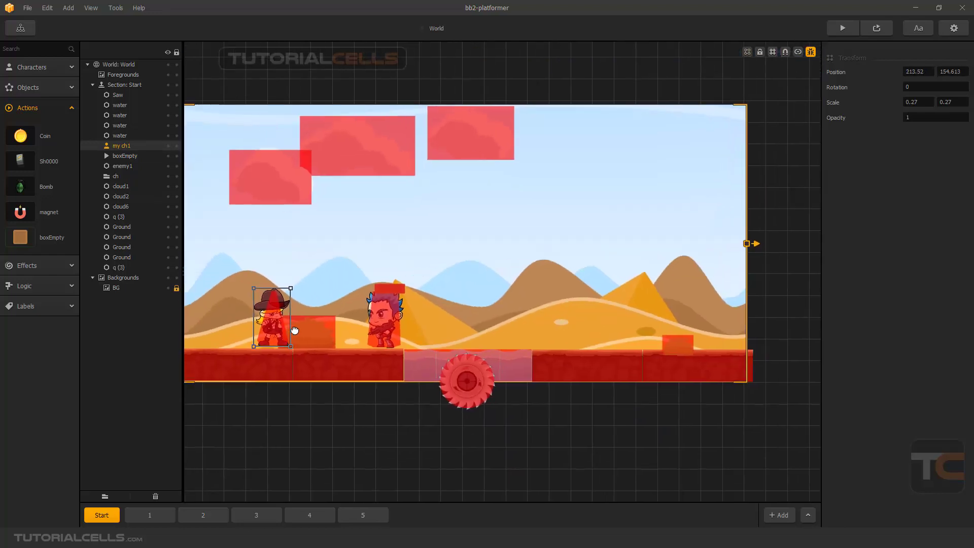
Step: Hide the collision overlays and set the boxEmpty strip's opacity to 0
click(810, 52)
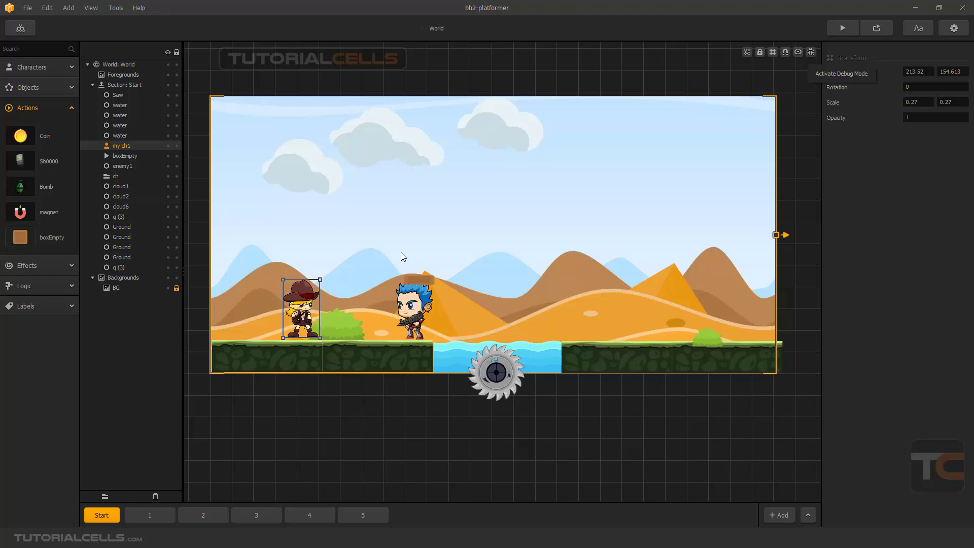
scroll(415, 284, up, 5)
click(415, 271)
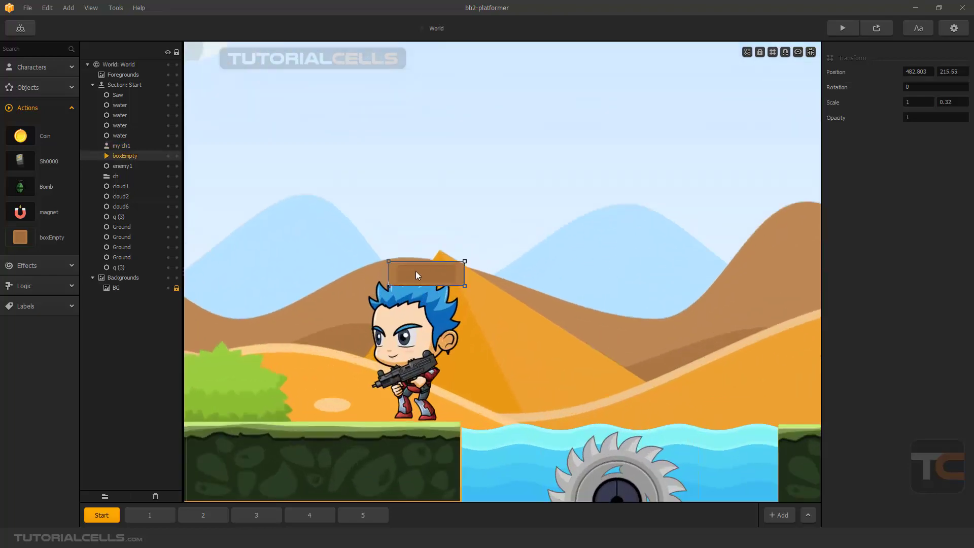
scroll(426, 269, down, 2)
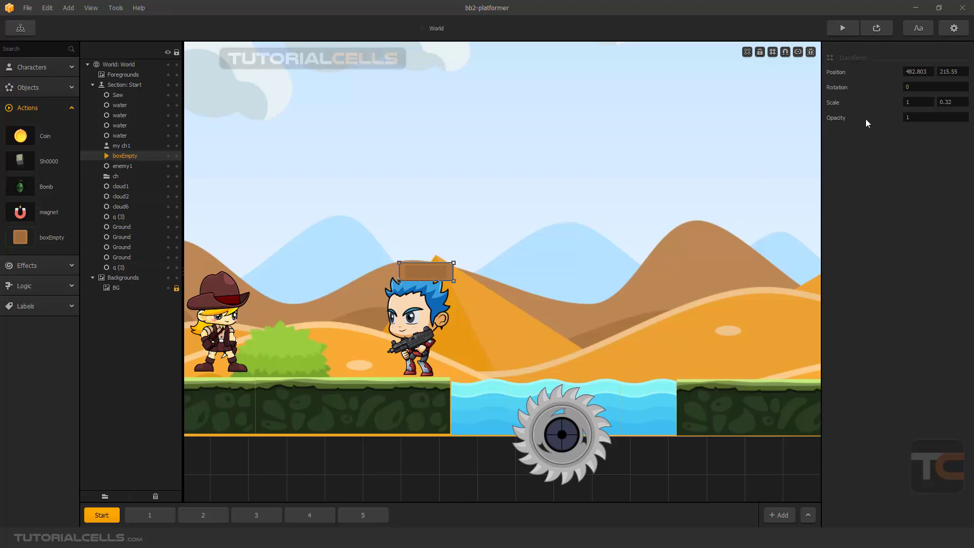
click(915, 117)
key(Return)
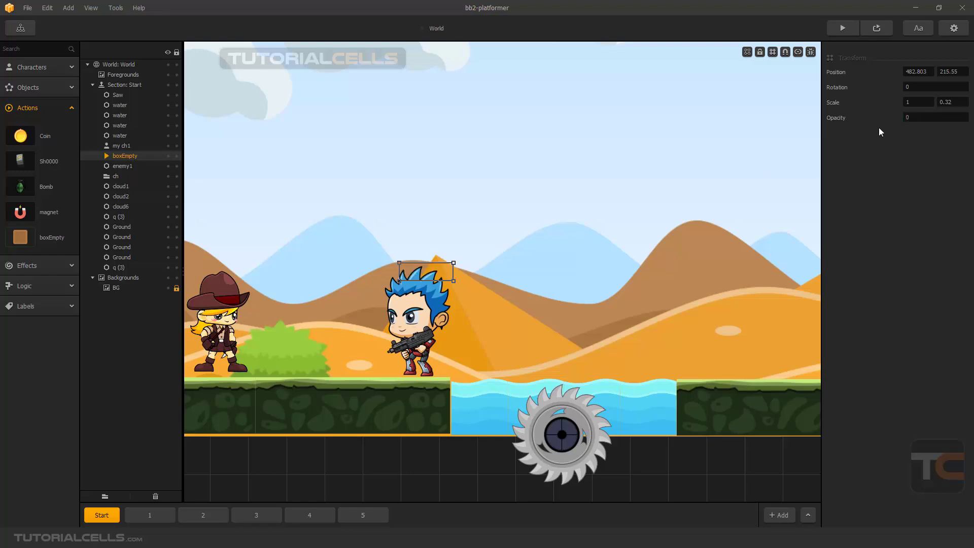
Step: Connect enemy1 to the invisible boxEmpty strip in Connection Mode and save the project
click(797, 52)
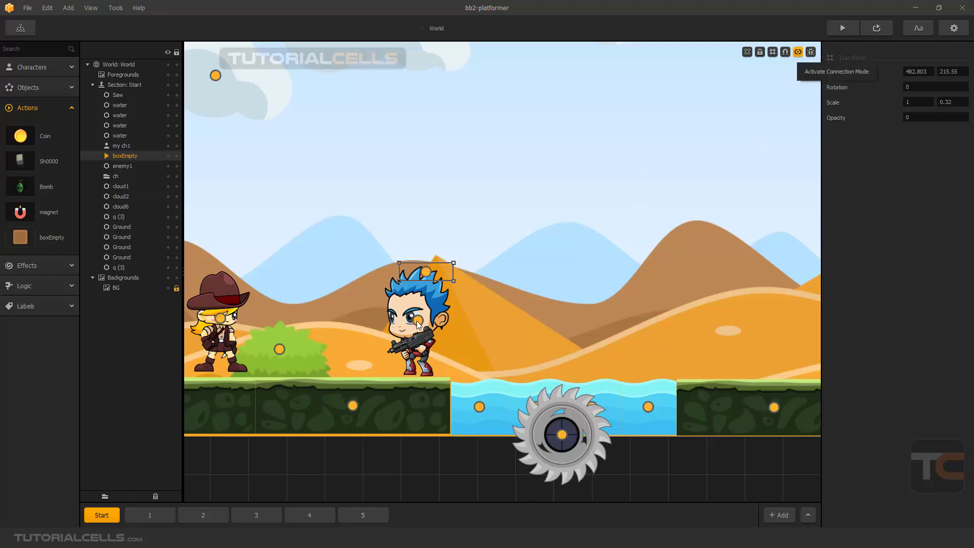
drag(418, 325, 426, 272)
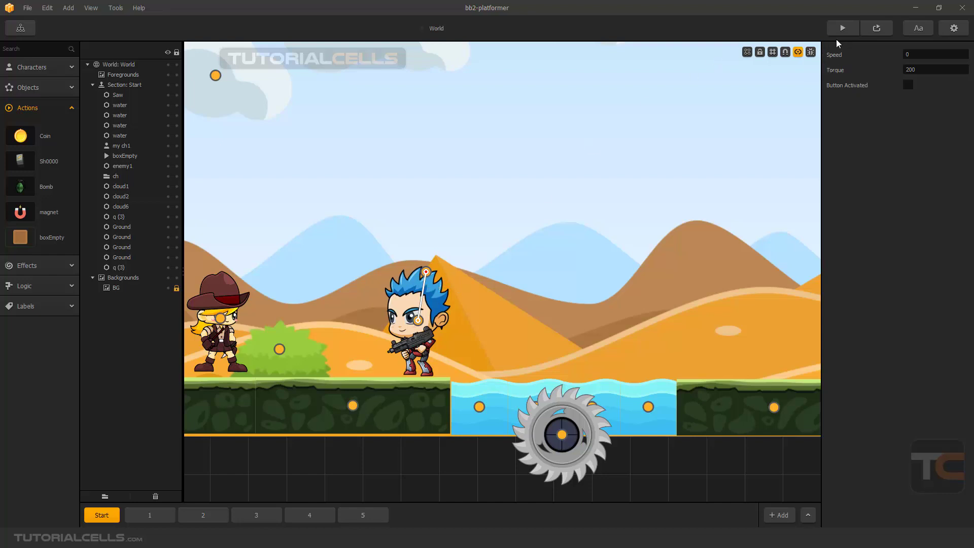
key(ctrl+s)
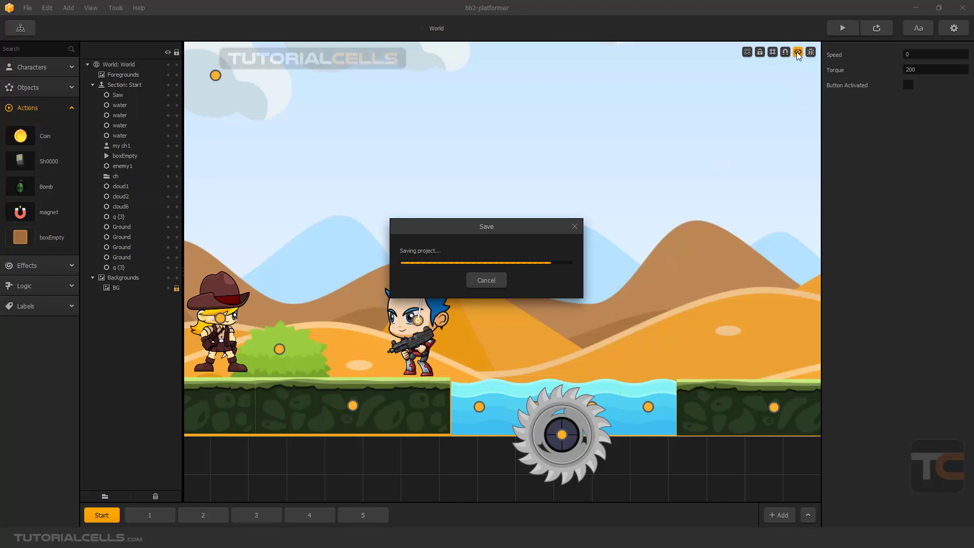
scroll(809, 66, down, 3)
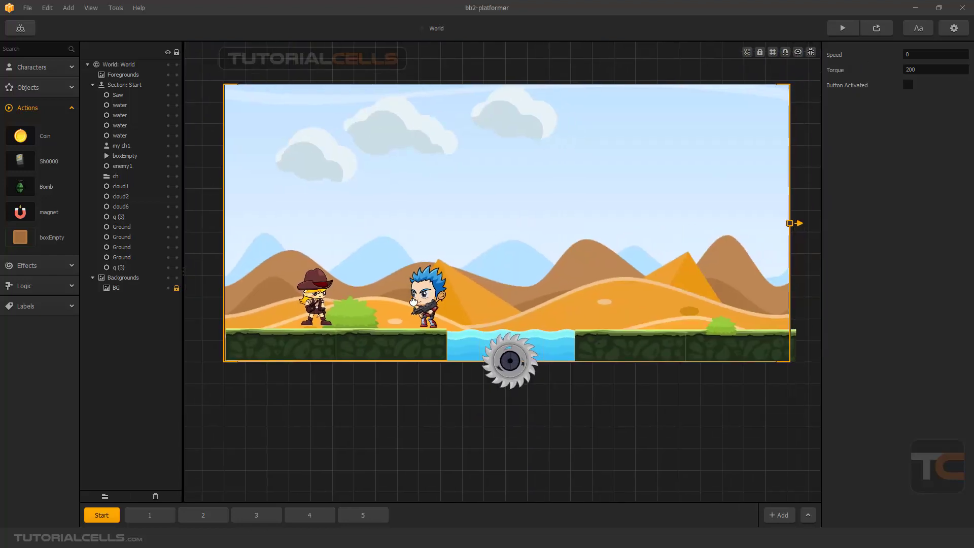
click(876, 27)
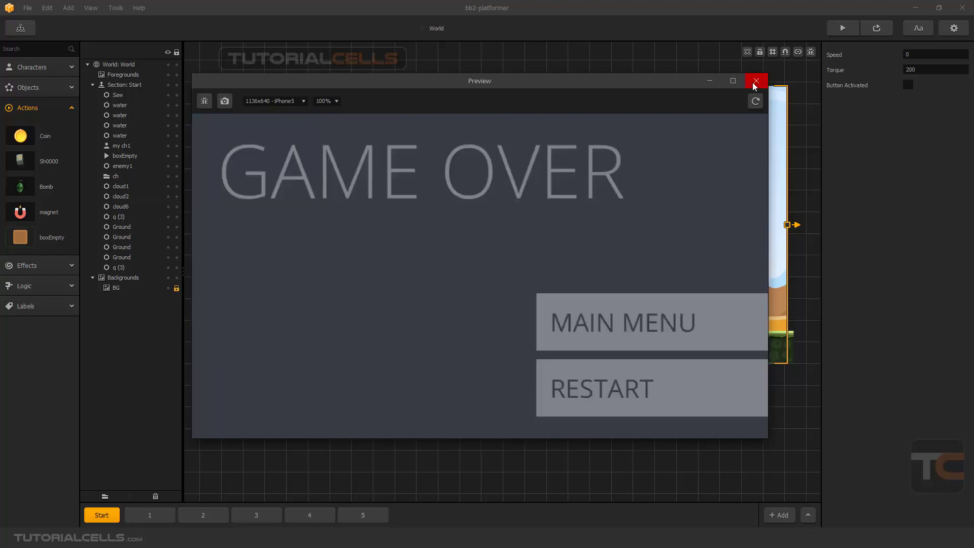
Step: Close the preview, show the collision overlays, and move the cowgirl to the left edge
click(757, 81)
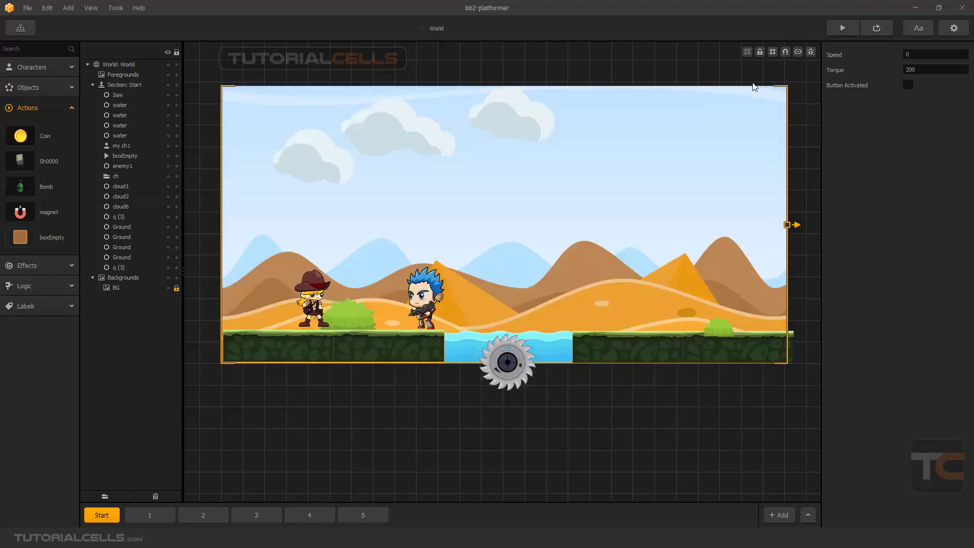
scroll(439, 293, up, 1)
click(810, 51)
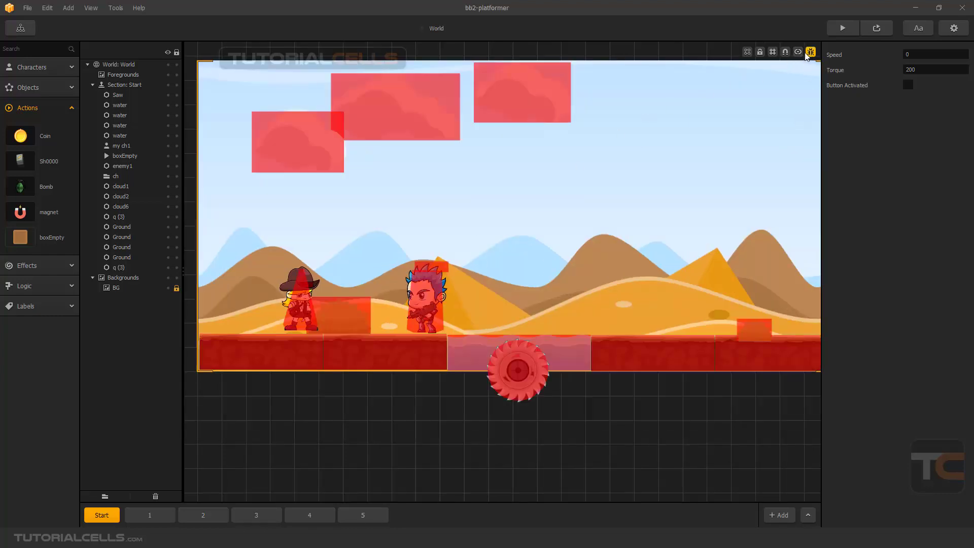
scroll(482, 261, up, 4)
scroll(403, 270, up, 3)
scroll(299, 305, down, 3)
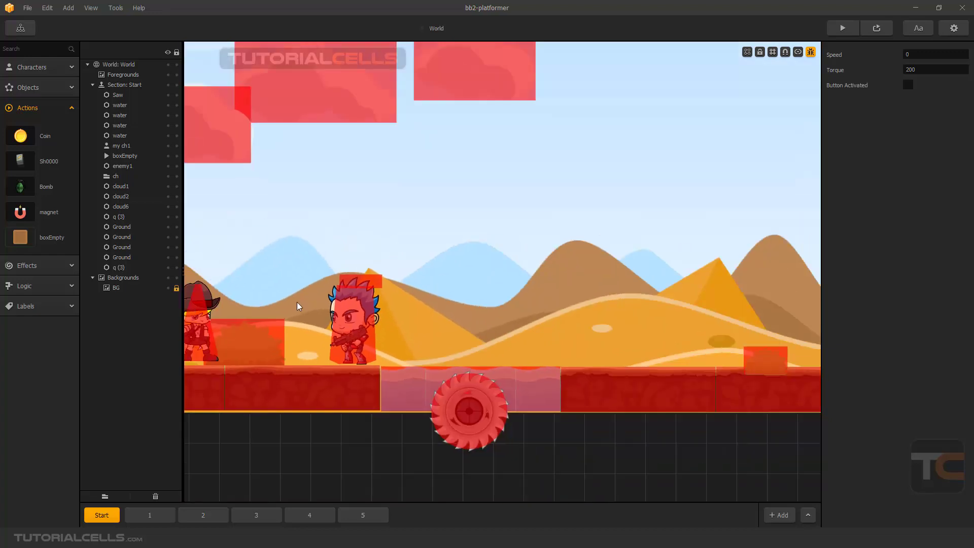
drag(216, 343, 322, 221)
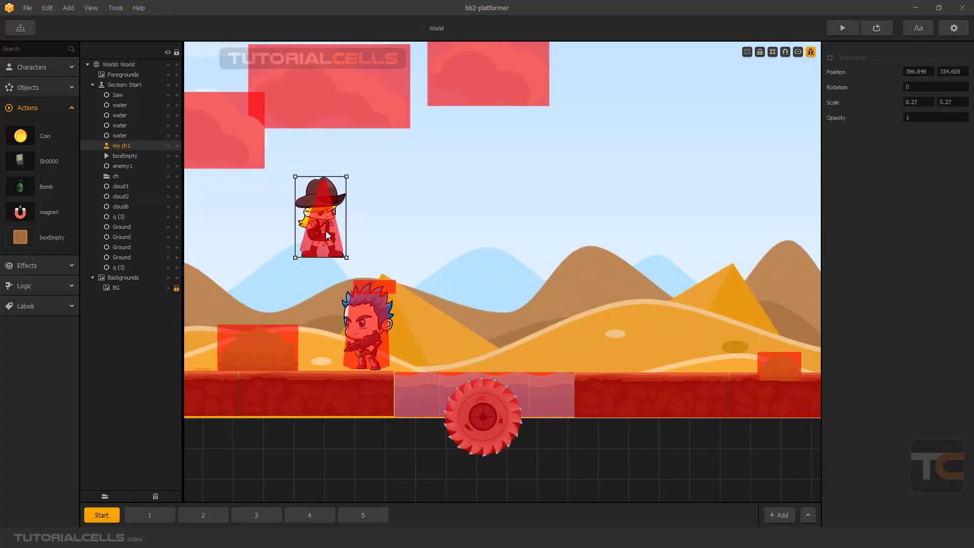
drag(326, 231, 256, 269)
Step: Center the invisible box strip atop enemy1's head at 470.231, 210.431
scroll(346, 290, up, 2)
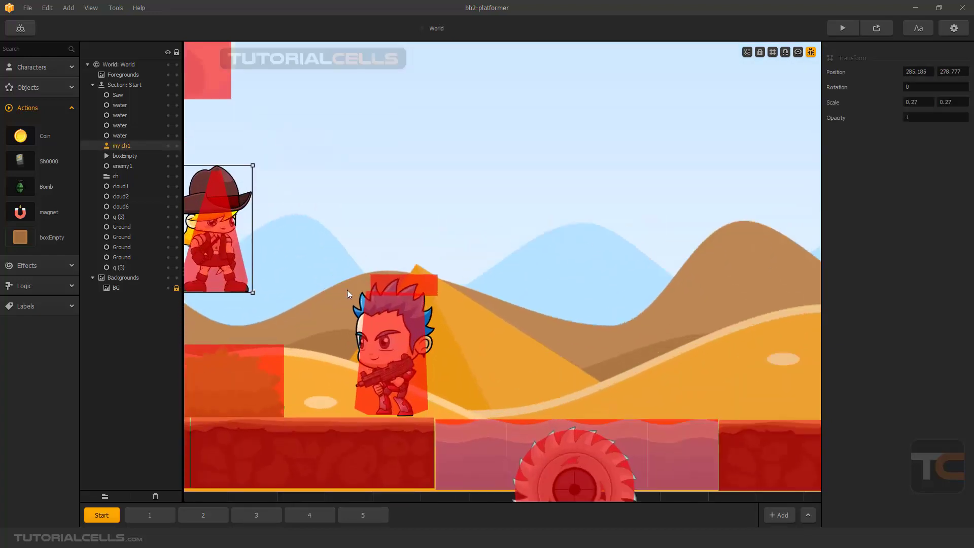
click(385, 285)
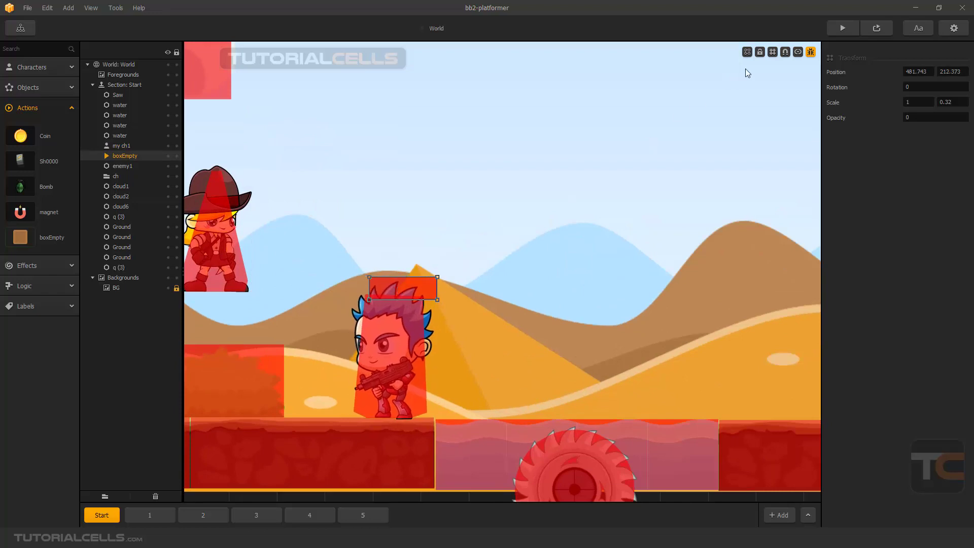
click(796, 53)
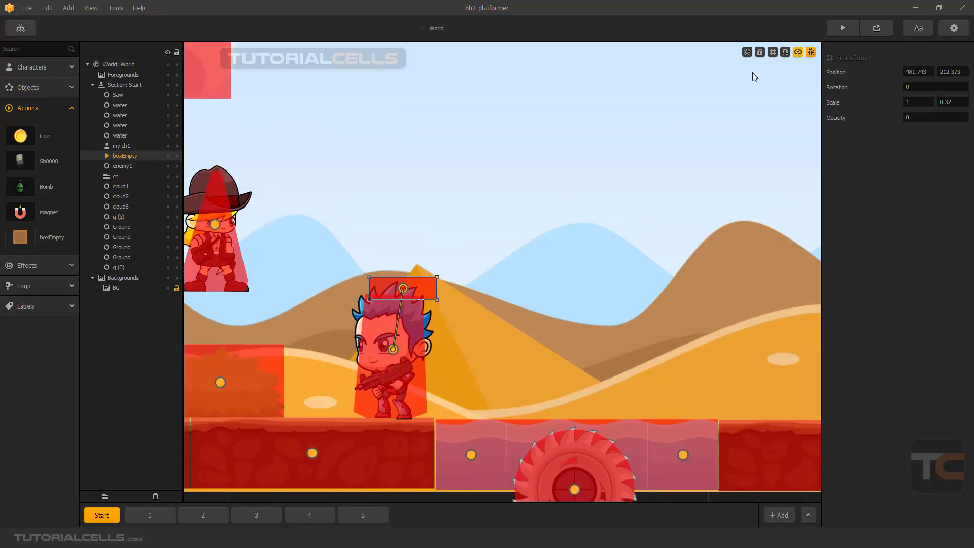
drag(391, 281, 378, 286)
scroll(374, 291, up, 5)
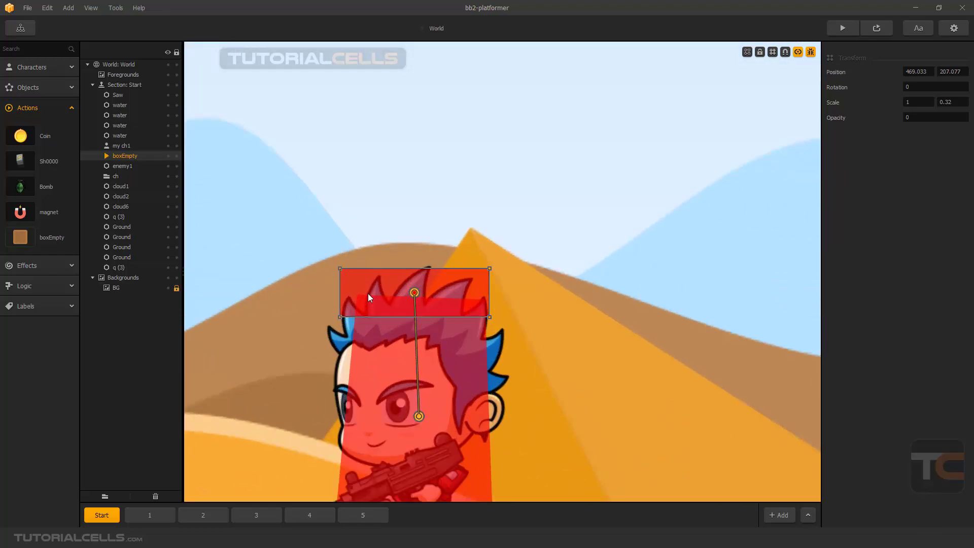
drag(373, 285, 382, 276)
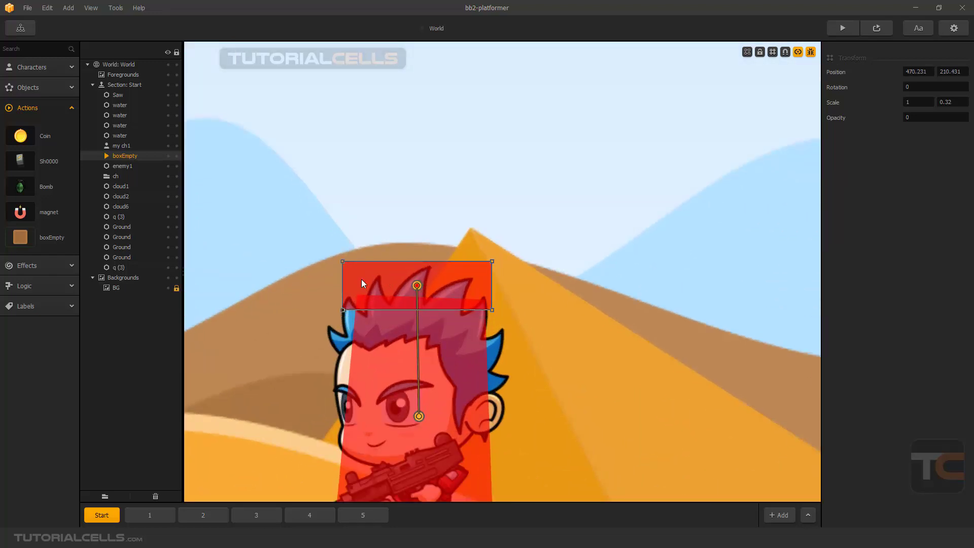
scroll(487, 279, down, 5)
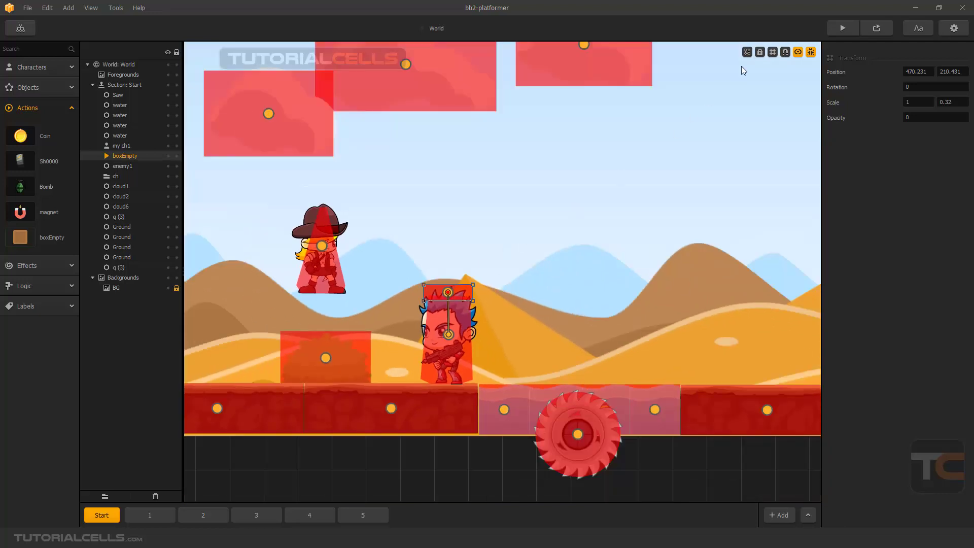
Step: Hide the collision shapes, select the boxEmpty action, and undo the last change
click(808, 52)
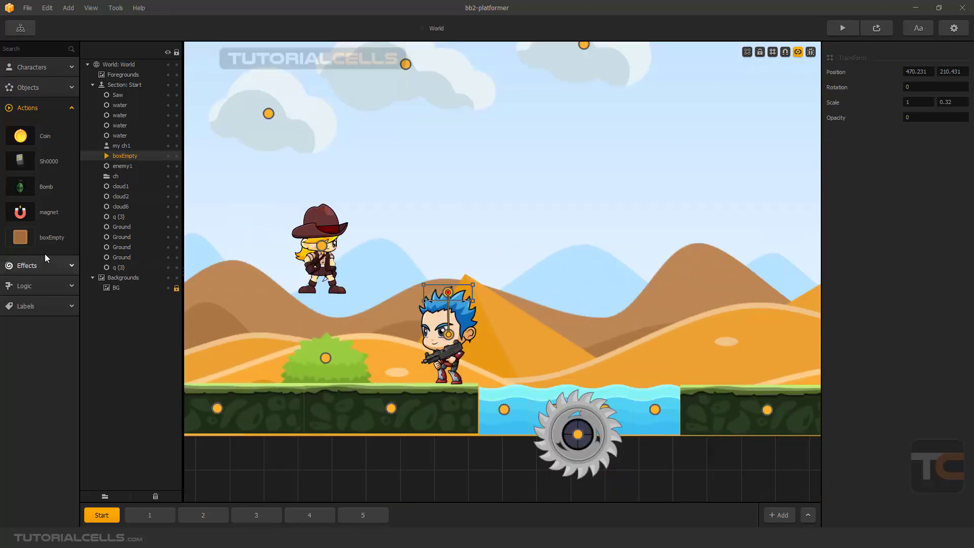
click(53, 238)
key(ctrl+z)
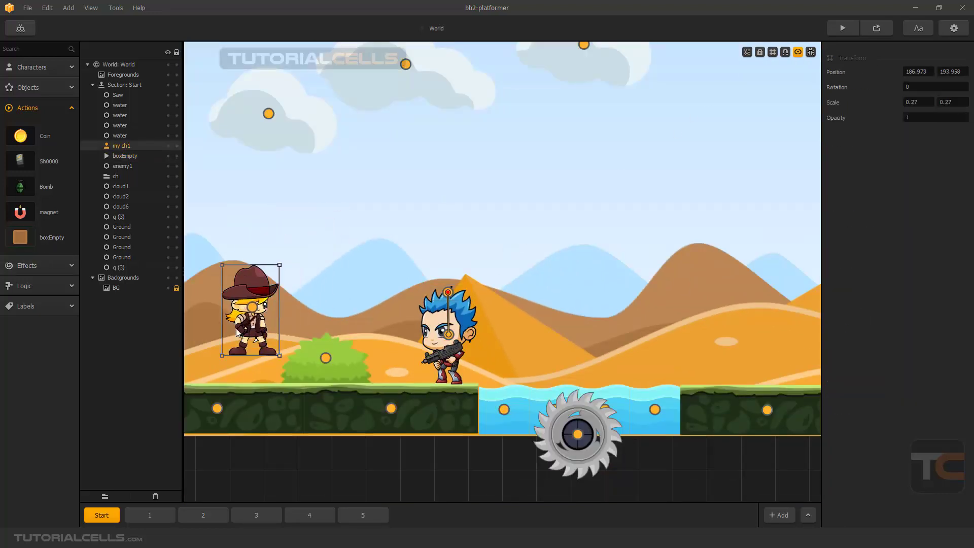
Step: Reshape the boxEmpty collision from a square into a narrow, downward-tapering hat-like trapezoid
click(50, 238)
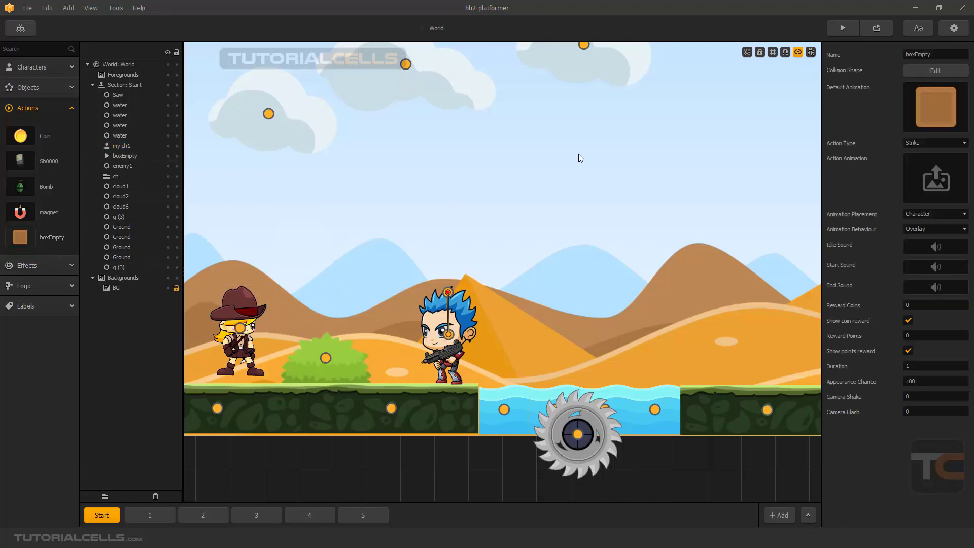
click(916, 69)
scroll(485, 264, up, 2)
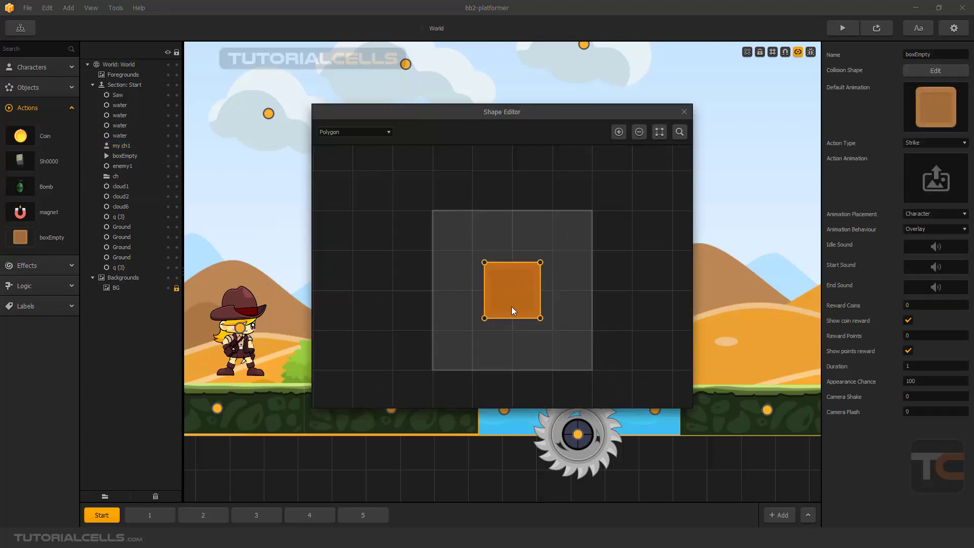
scroll(539, 297, up, 1)
drag(540, 324, 536, 297)
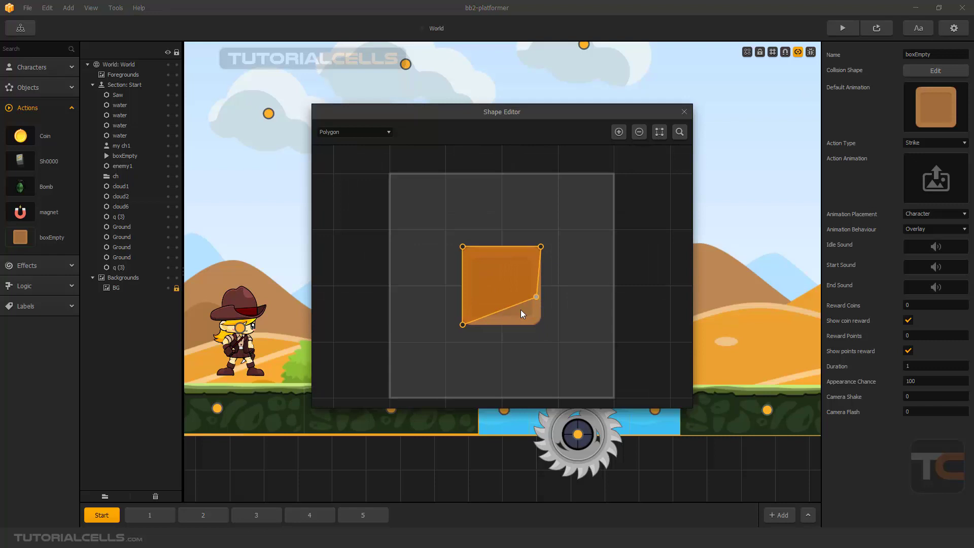
double_click(536, 297)
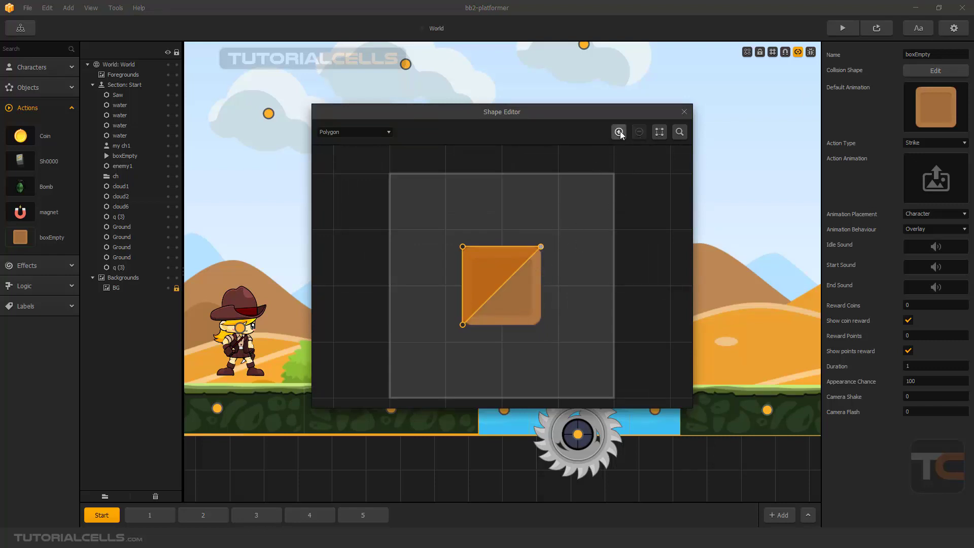
drag(506, 288, 526, 300)
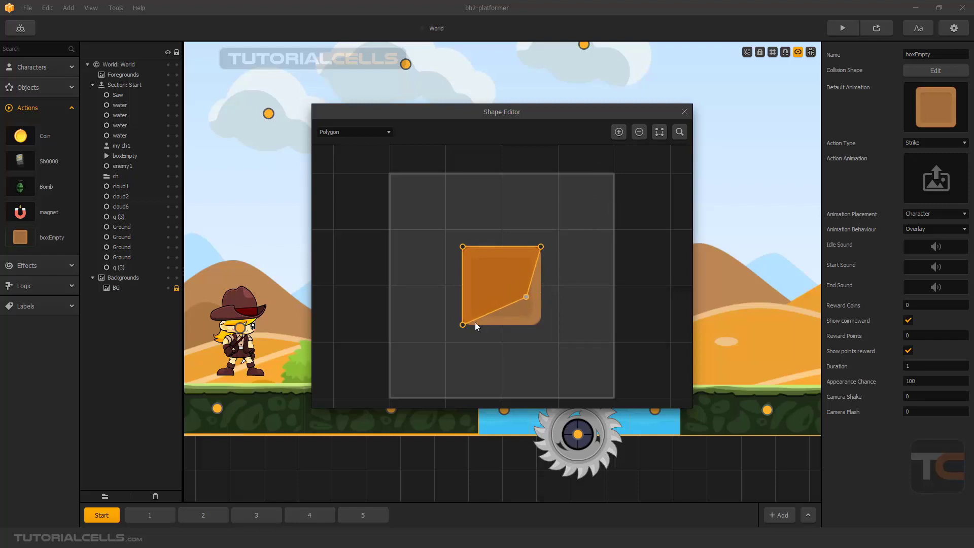
drag(463, 324, 514, 293)
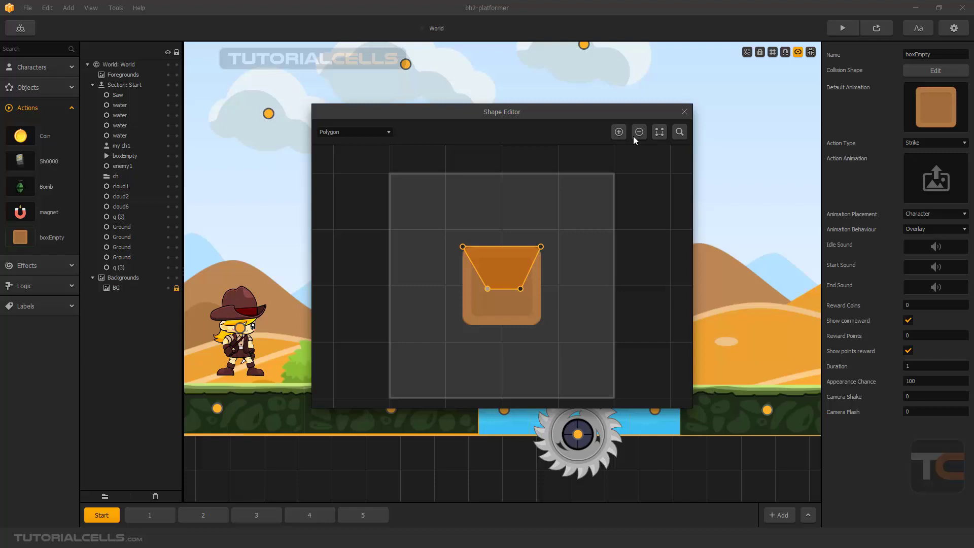
click(684, 112)
Step: Briefly show the collision shapes, hide them again, and save the project
click(810, 53)
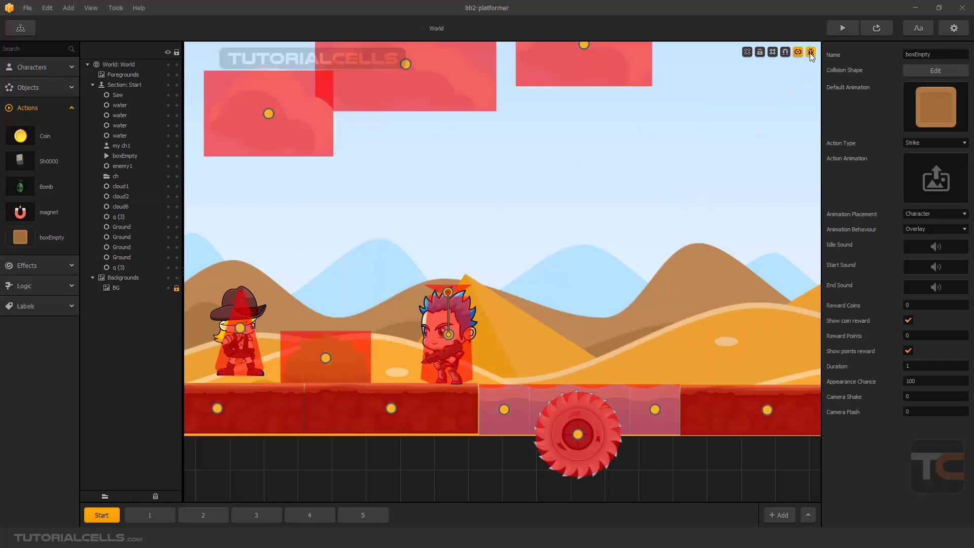
scroll(477, 280, up, 2)
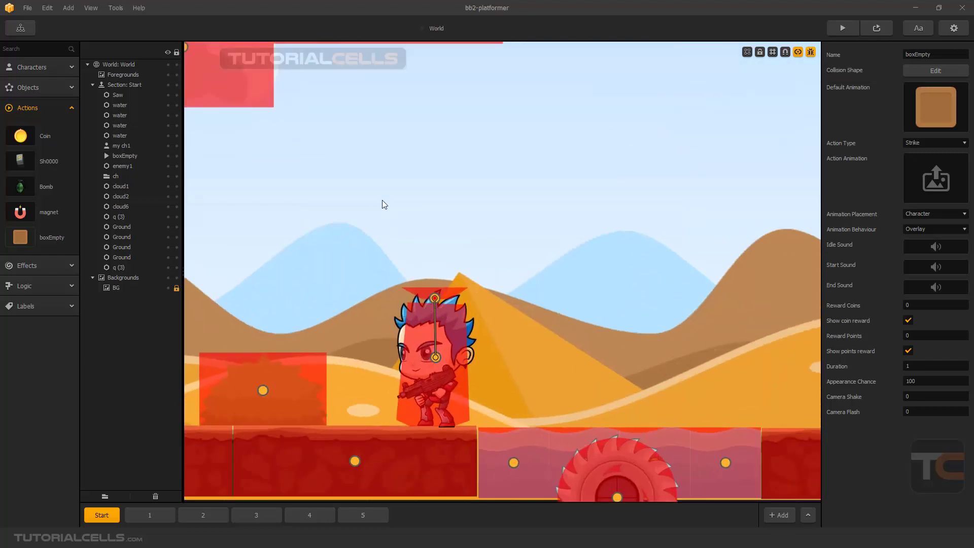
scroll(416, 285, down, 2)
click(811, 53)
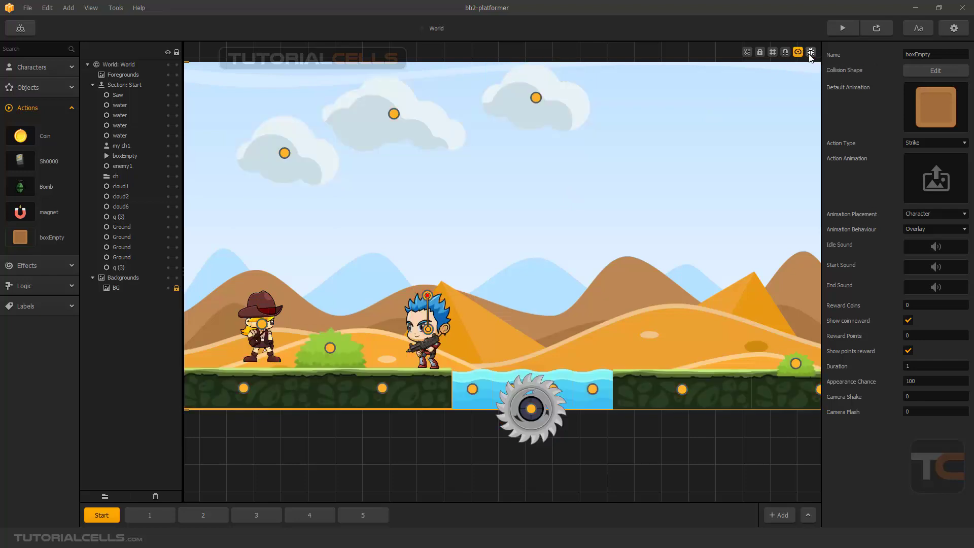
click(853, 32)
Step: Test-play the level in Preview, then close it and clear the selection
click(877, 29)
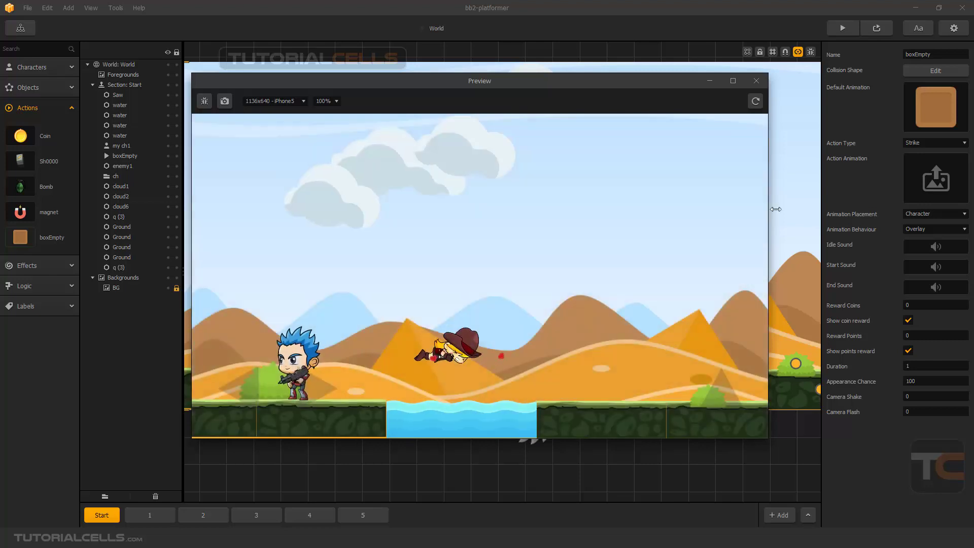
click(756, 80)
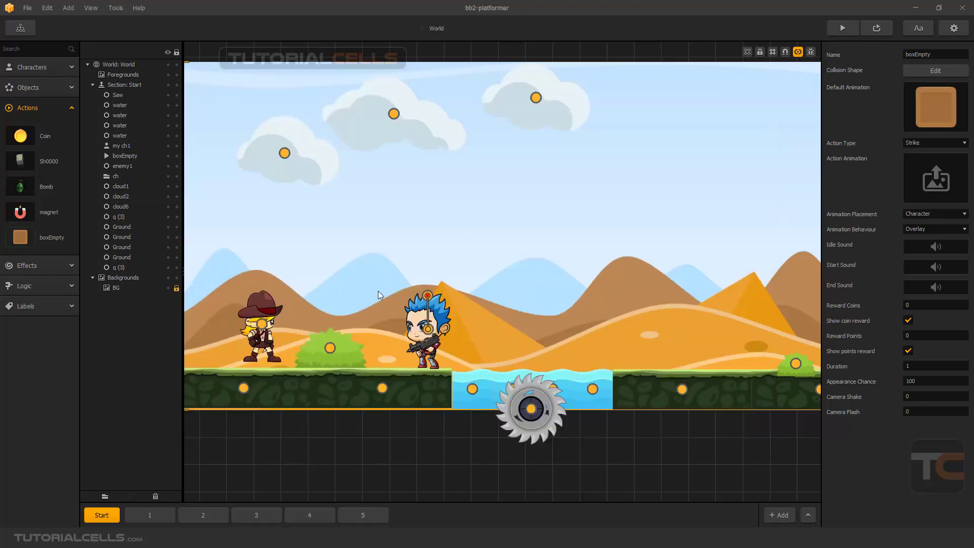
click(413, 291)
scroll(421, 287, down, 1)
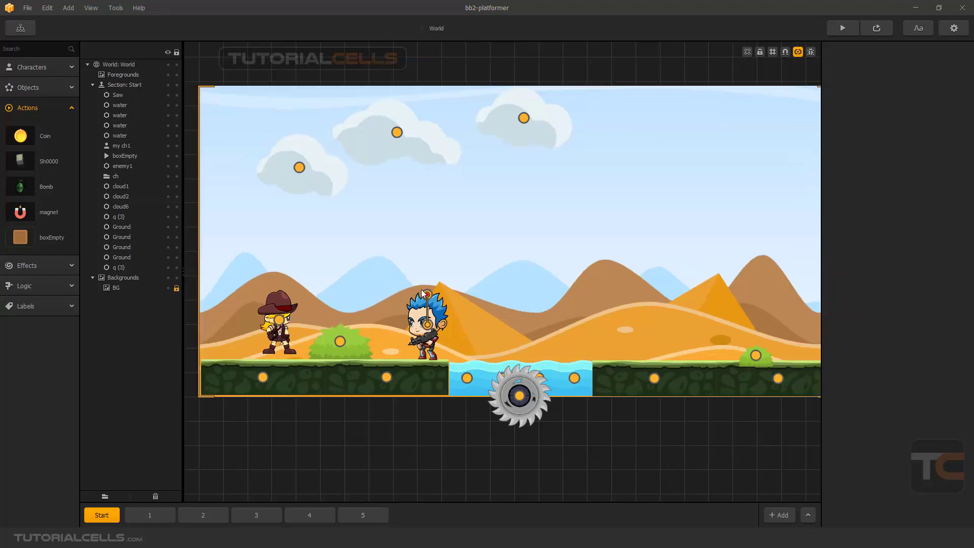
Step: Raise the invisible boxEmpty a few pixels on the enemy's head, to Y 215.769
scroll(422, 287, up, 3)
click(430, 290)
drag(444, 297, 444, 293)
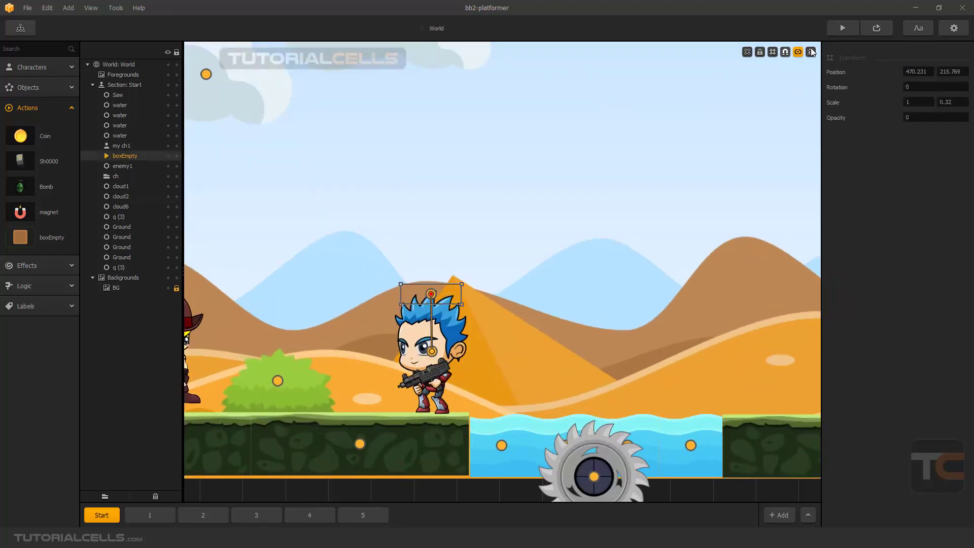
Step: Test-play the level again in Preview and close it
click(876, 29)
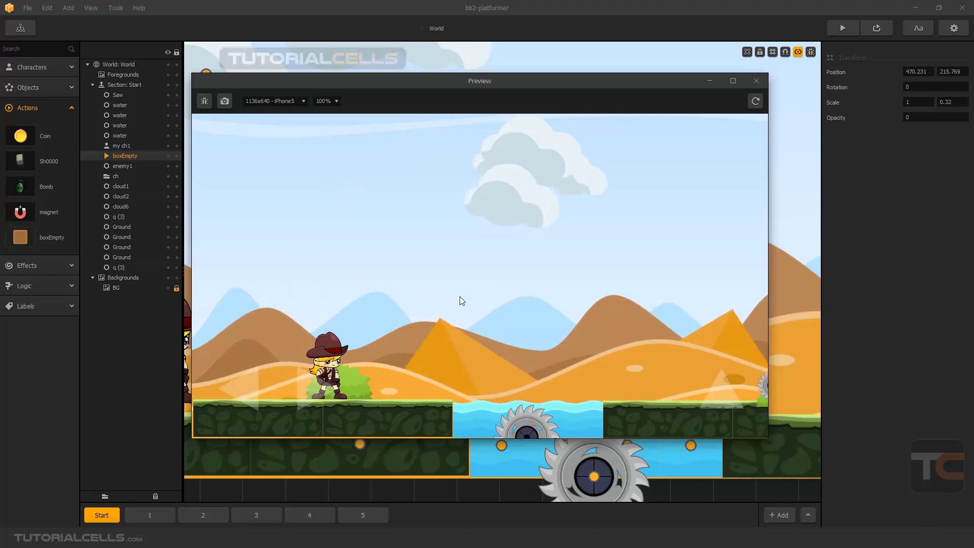
click(756, 81)
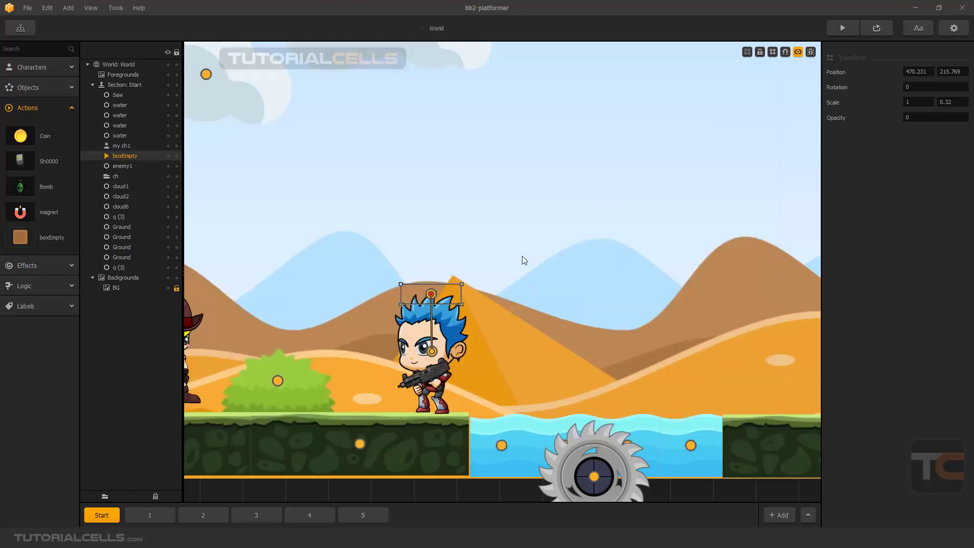
scroll(522, 256, down, 3)
scroll(498, 276, up, 3)
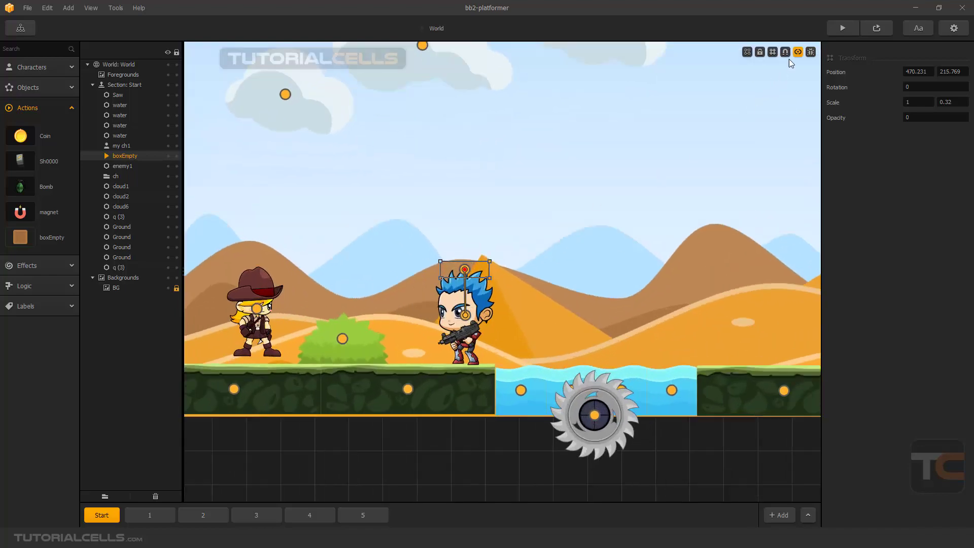
Step: Nudge boxEmpty left and down to position 464.377, 212.257 on enemy1's head
click(795, 53)
scroll(437, 291, down, 3)
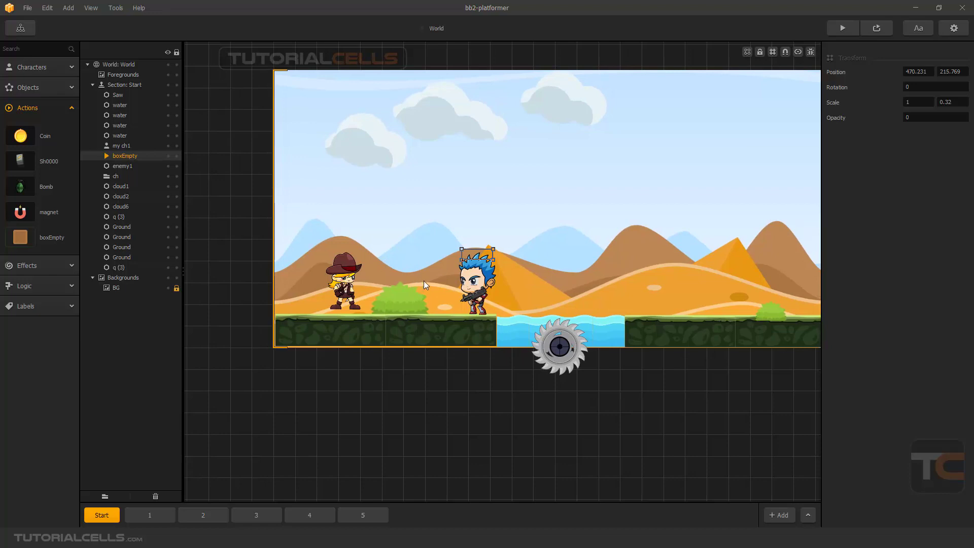
drag(472, 253, 469, 254)
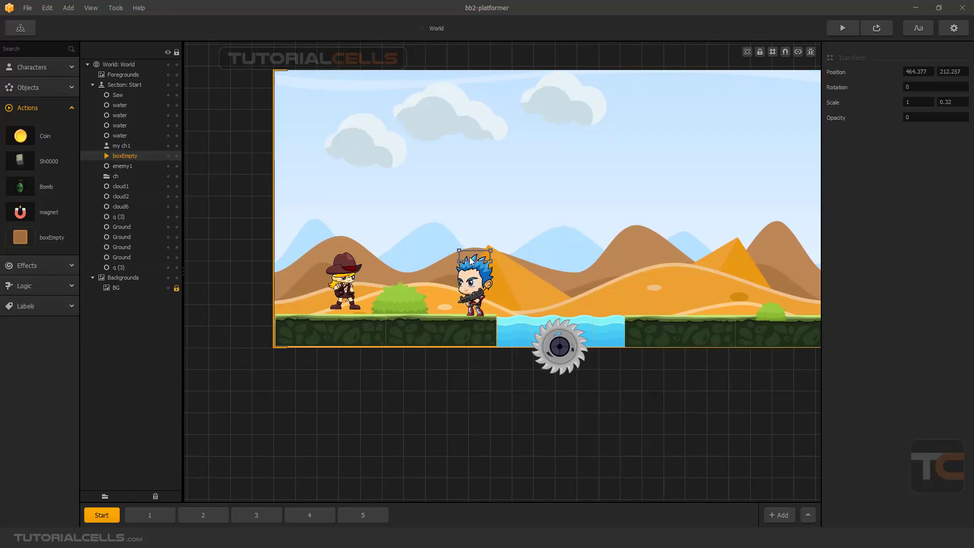